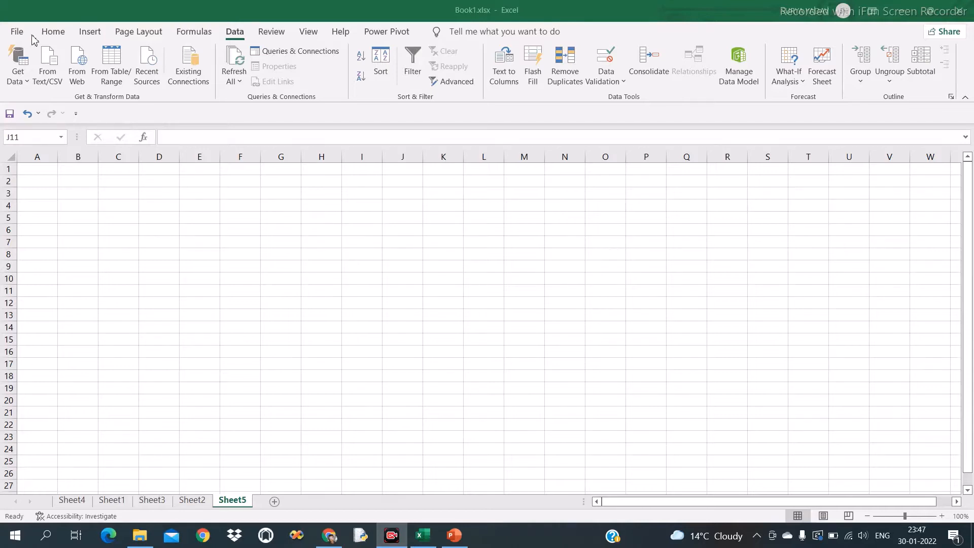
{"action": "left_click", "coordinate": [52, 32]}
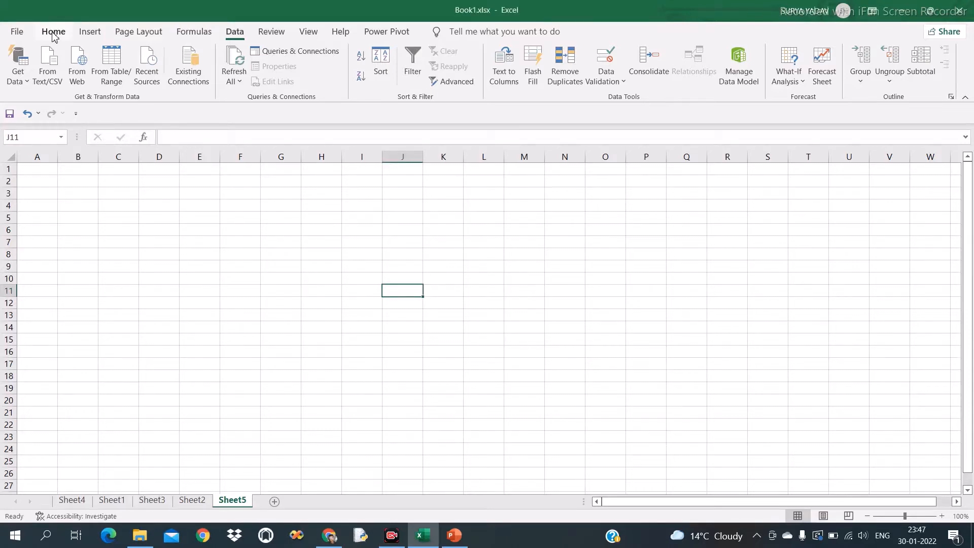
{"action": "left_click", "coordinate": [53, 34]}
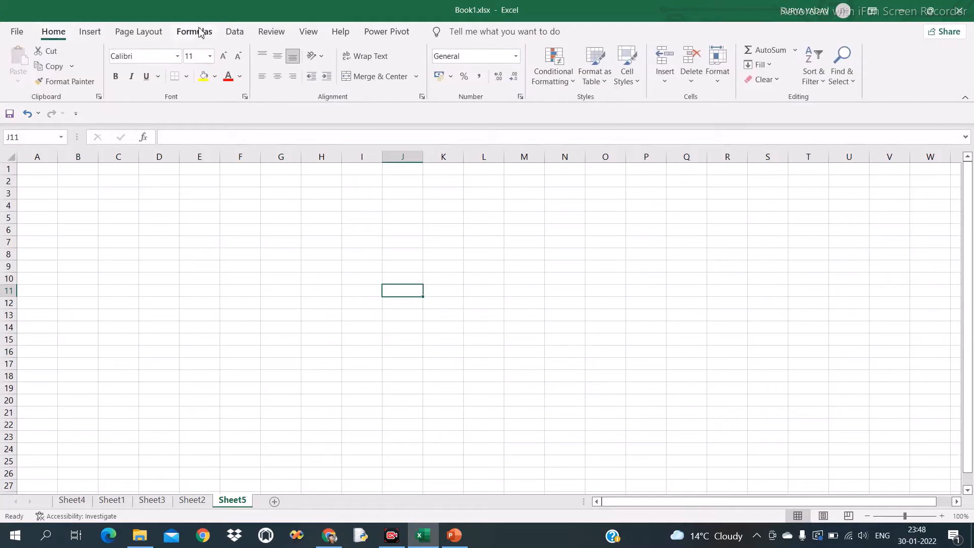
{"action": "left_click", "coordinate": [234, 33]}
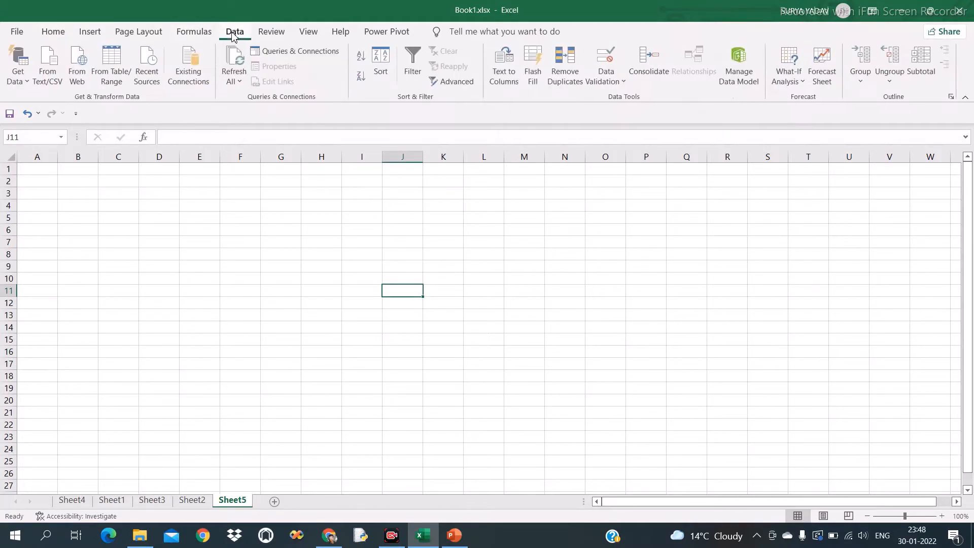
{"action": "left_click", "coordinate": [618, 83]}
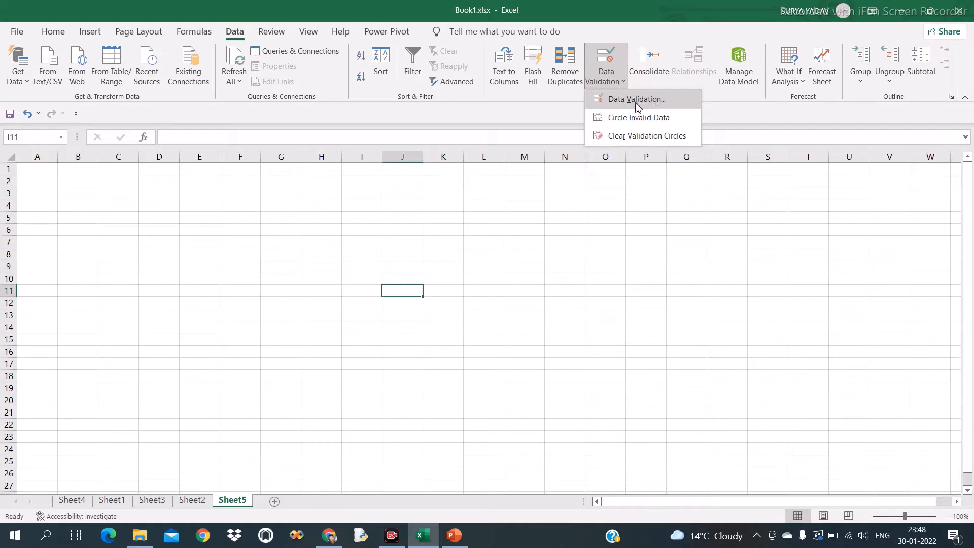
{"action": "left_click", "coordinate": [464, 208]}
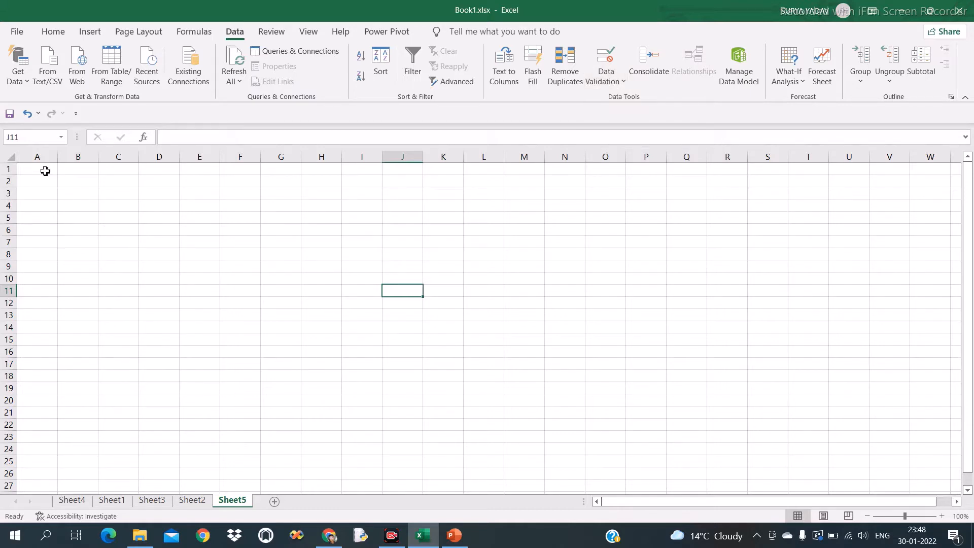
Open the data validation settings for cells A1:C4 and look through the input message and error alert options
{"action": "left_click_drag", "start_coordinate": [45, 171], "coordinate": [112, 204]}
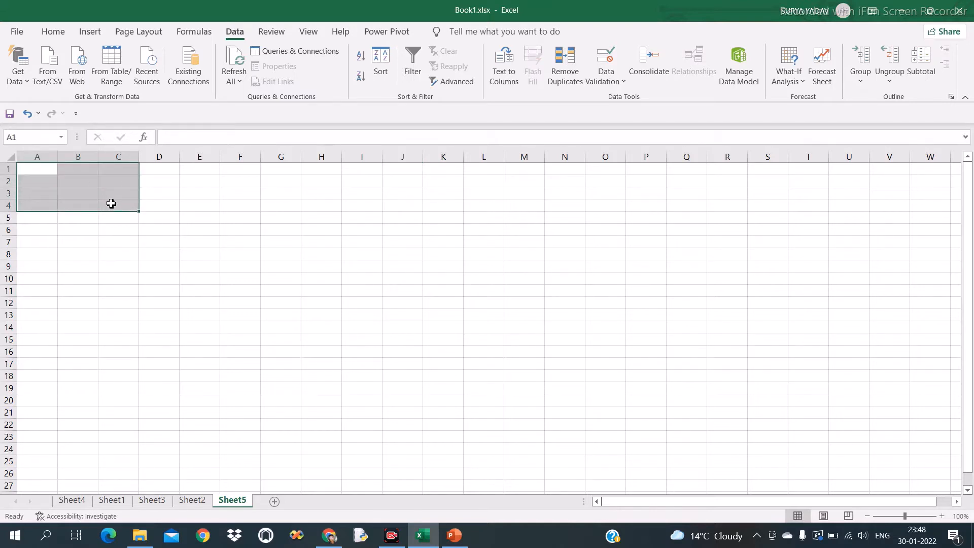
{"action": "left_click", "coordinate": [618, 86]}
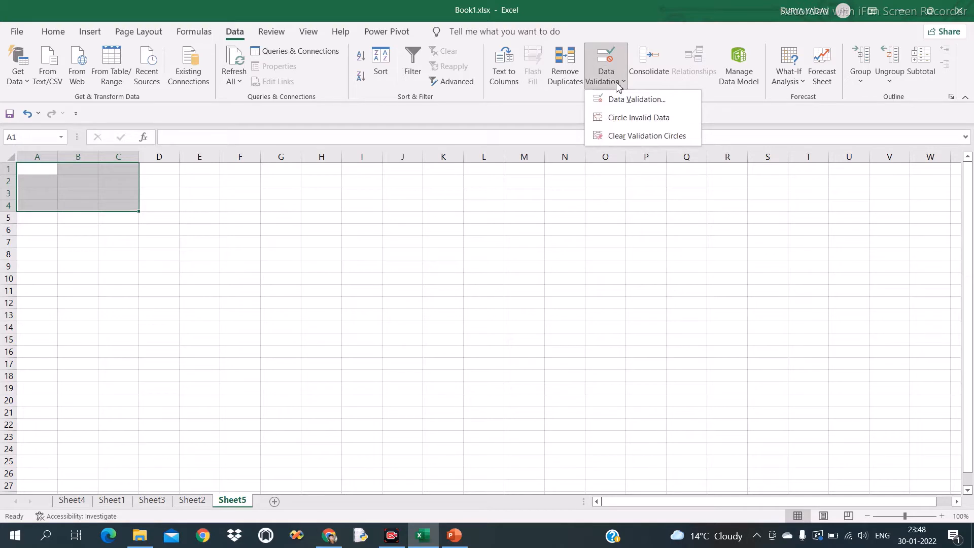
{"action": "left_click", "coordinate": [625, 99]}
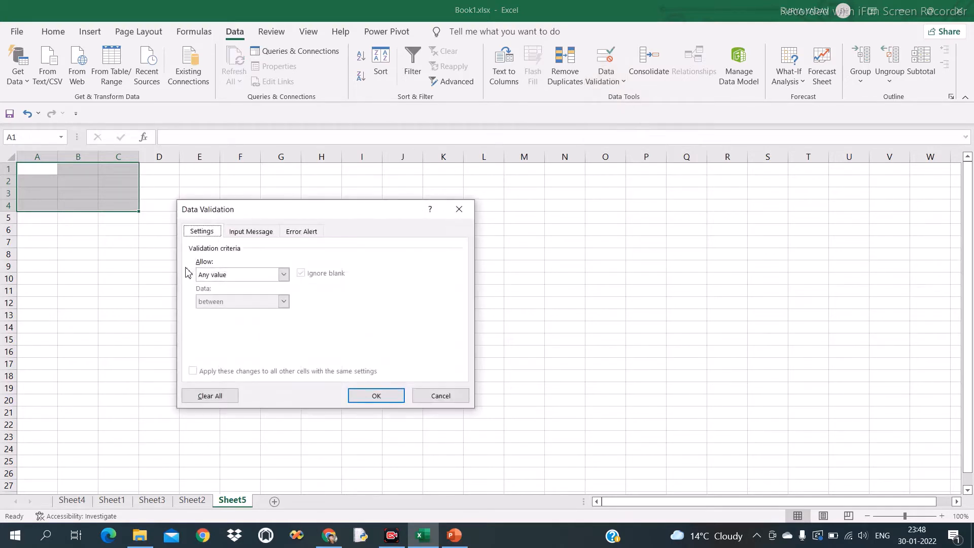
{"action": "left_click", "coordinate": [246, 234]}
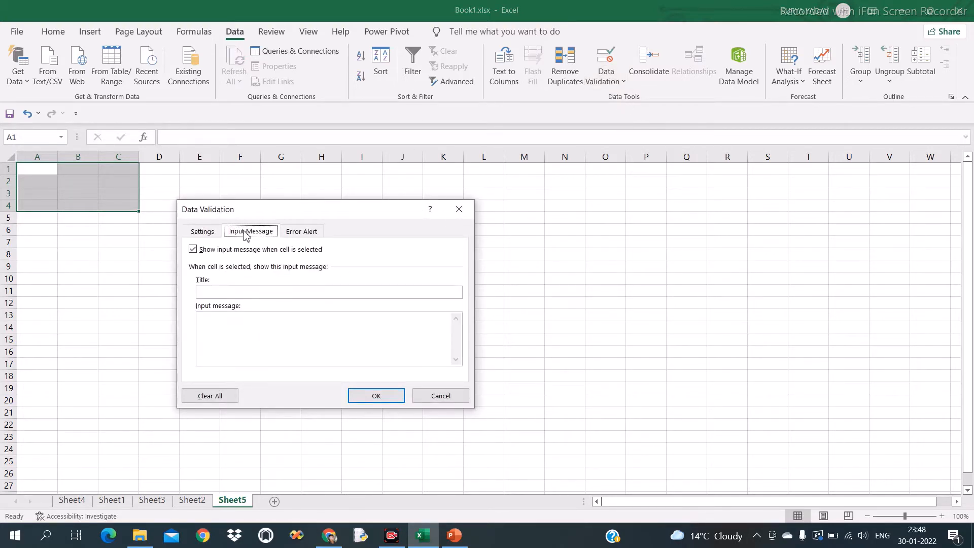
{"action": "left_click", "coordinate": [305, 232]}
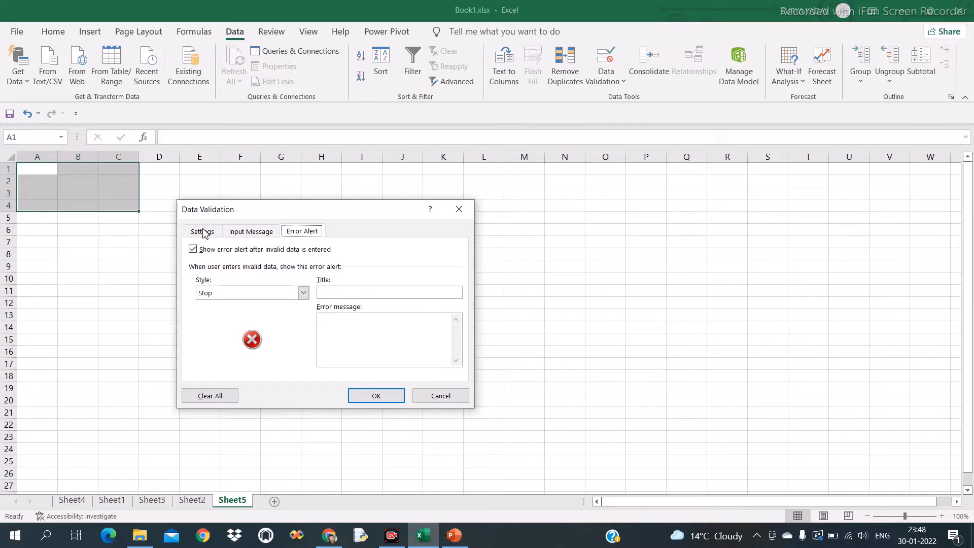
{"action": "left_click", "coordinate": [204, 233]}
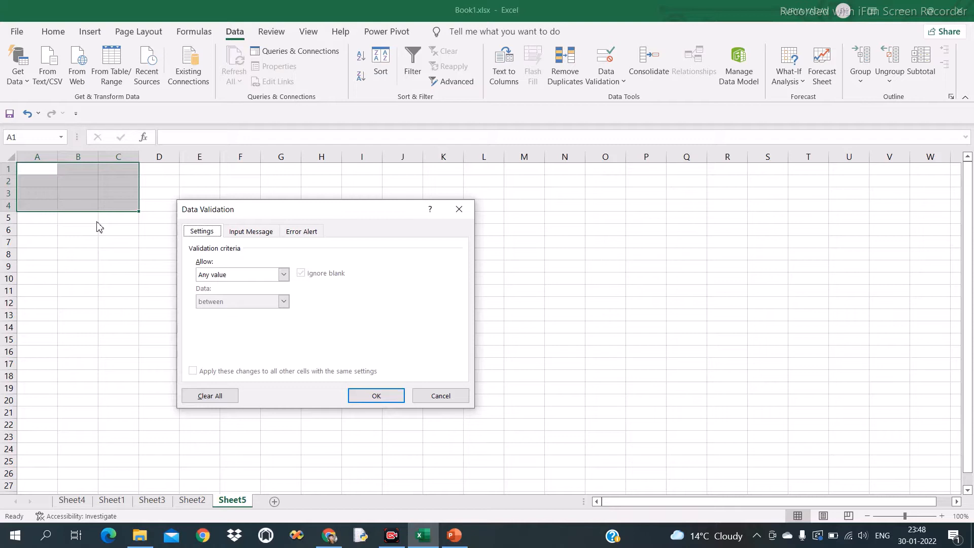
Restrict cells A1:C4 to whole numbers between 10 and 100
{"action": "left_click", "coordinate": [285, 276]}
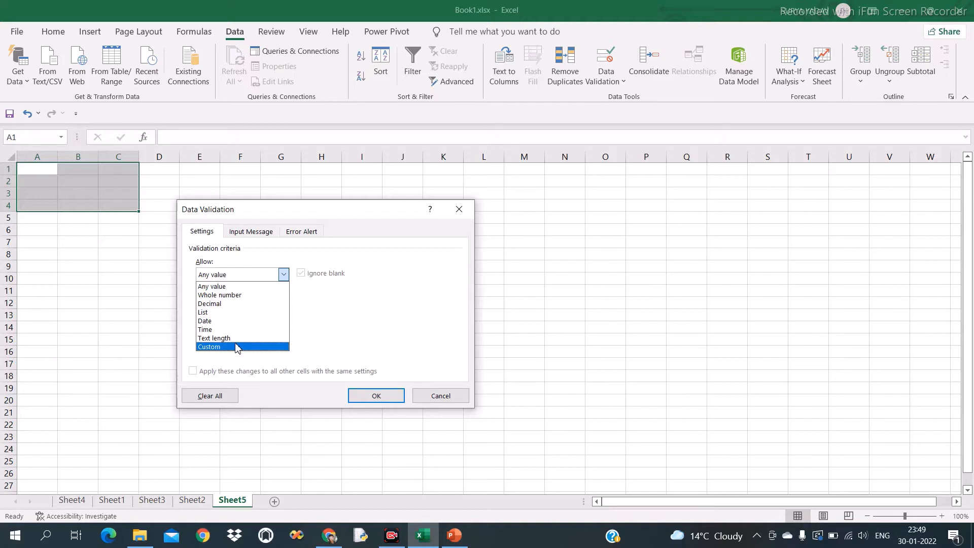
{"action": "left_click", "coordinate": [249, 296]}
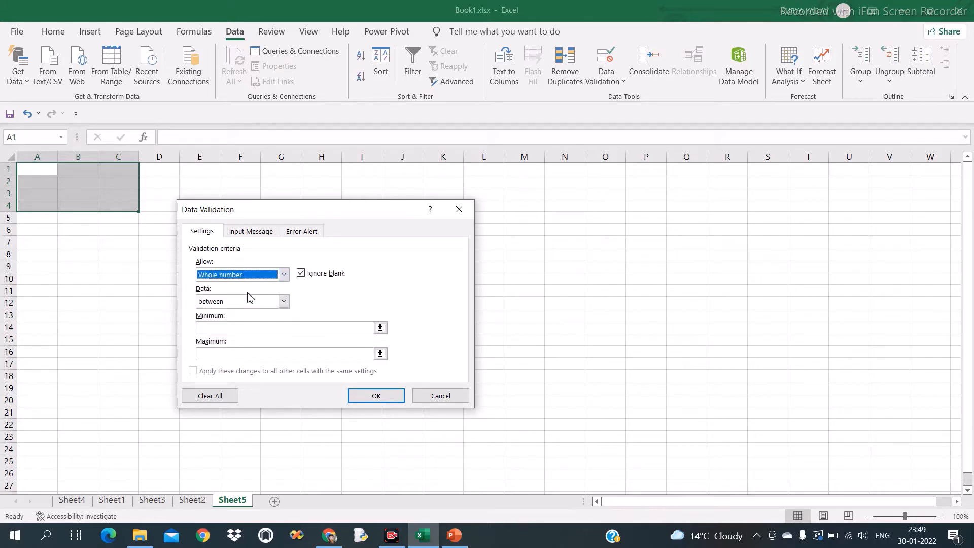
{"action": "left_click", "coordinate": [284, 303]}
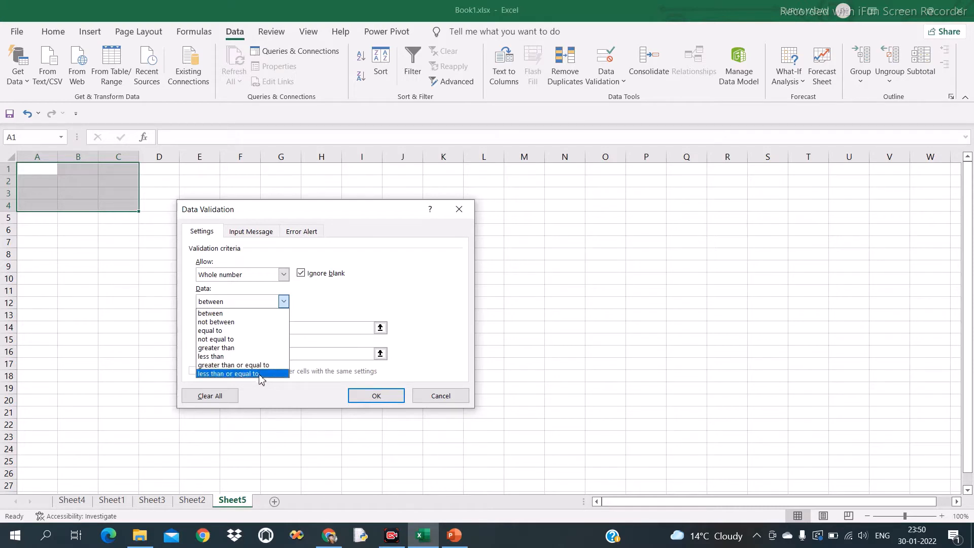
{"action": "left_click", "coordinate": [248, 314]}
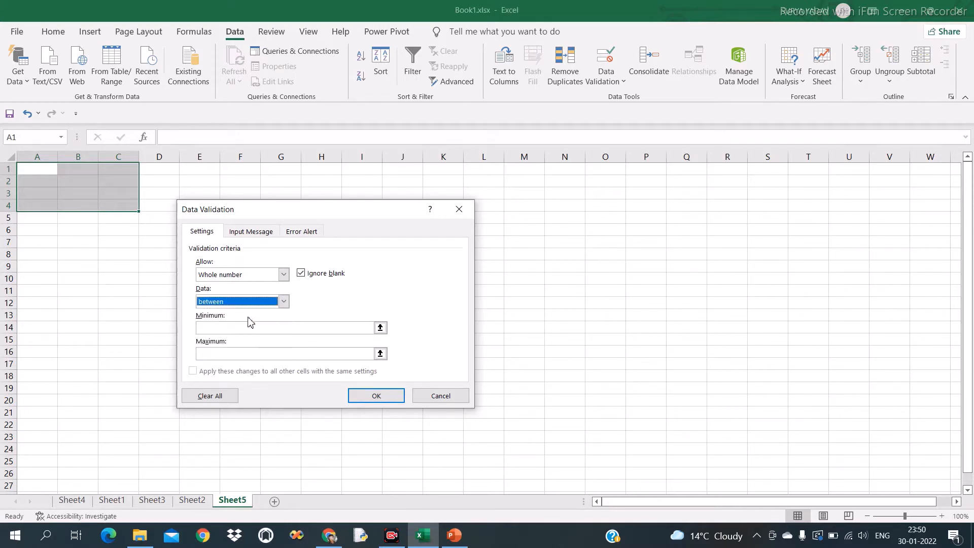
{"action": "left_click", "coordinate": [251, 331]}
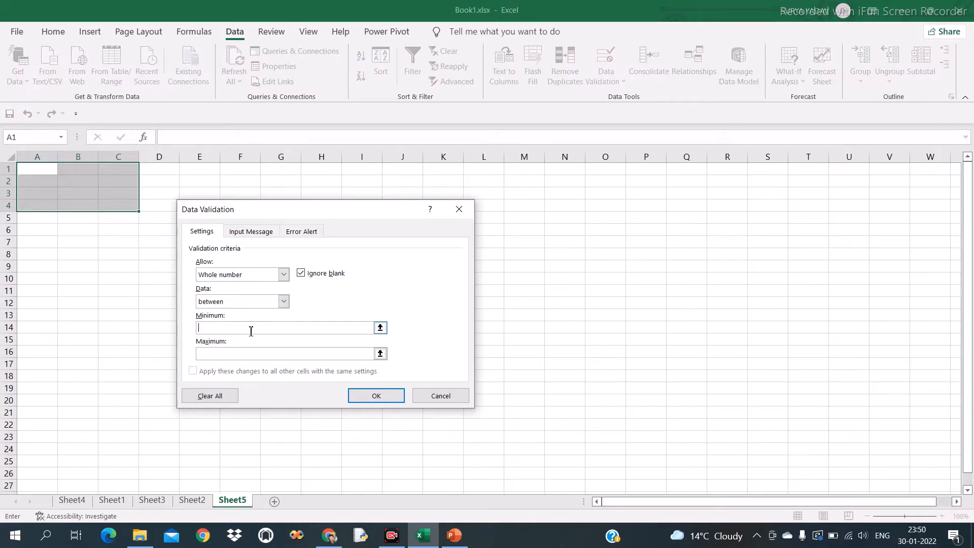
{"action": "type", "text": "10"}
{"action": "left_click", "coordinate": [245, 352]}
{"action": "type", "text": "100"}
{"action": "left_click", "coordinate": [386, 401]}
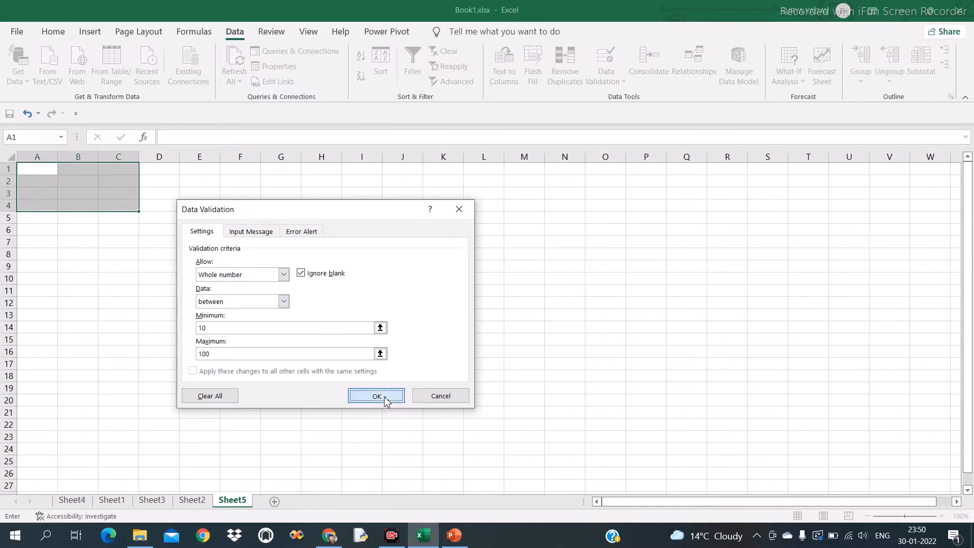
Enter 10 in cell A1 and 100 in cell A2
{"action": "type", "text": "10"}
{"action": "key", "text": "Return"}
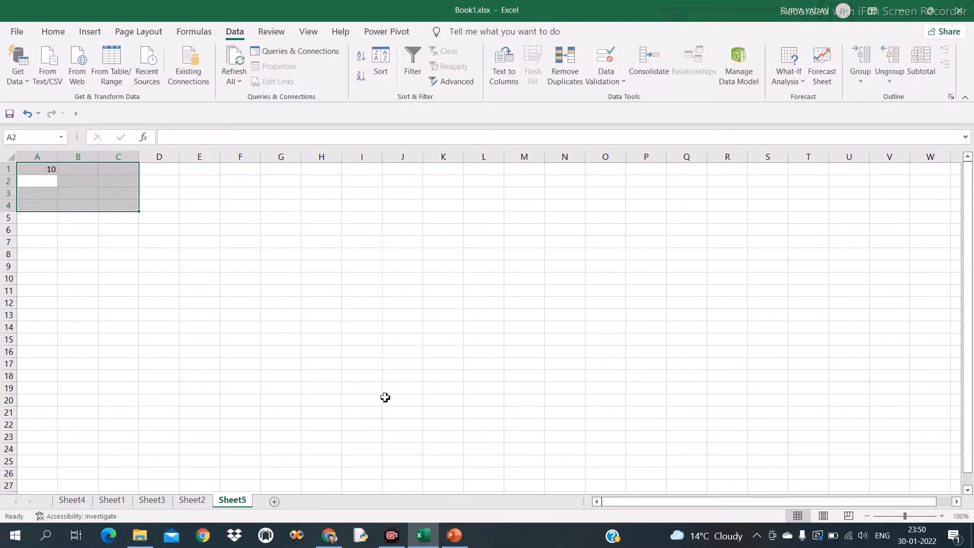
{"action": "type", "text": "100"}
{"action": "key", "text": "Return"}
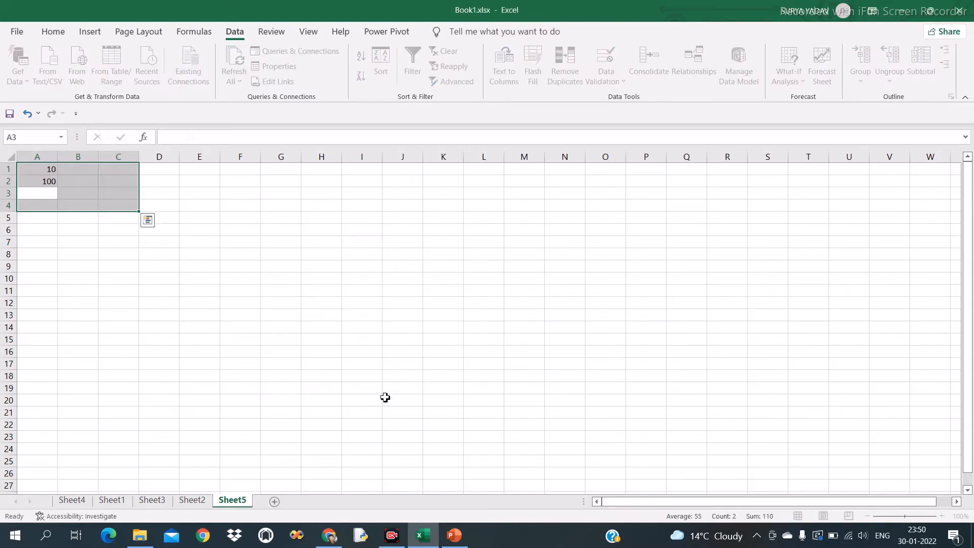
Try to enter 102 and 9 in cell A3 to test the validation rule, cancelling each entry
{"action": "type", "text": "102"}
{"action": "key", "text": "Return"}
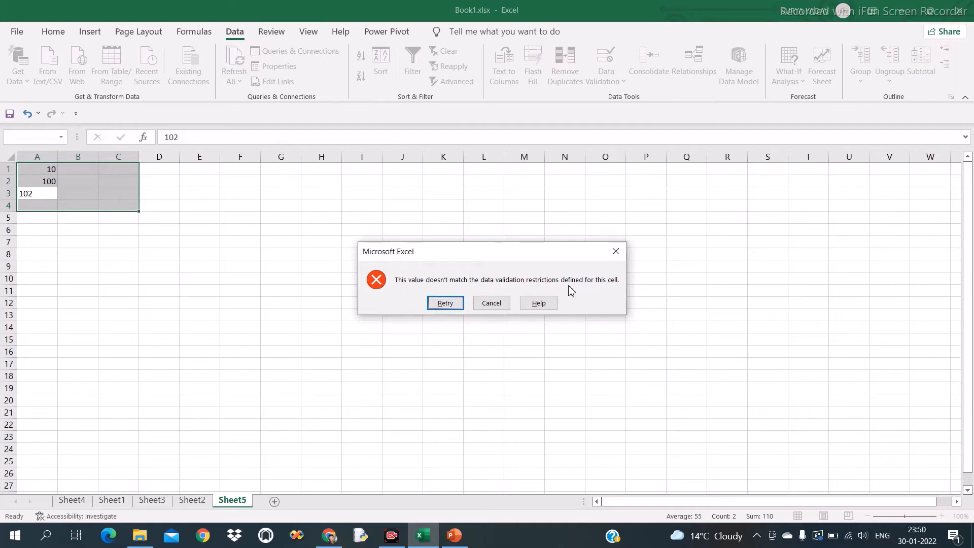
{"action": "left_click", "coordinate": [501, 304]}
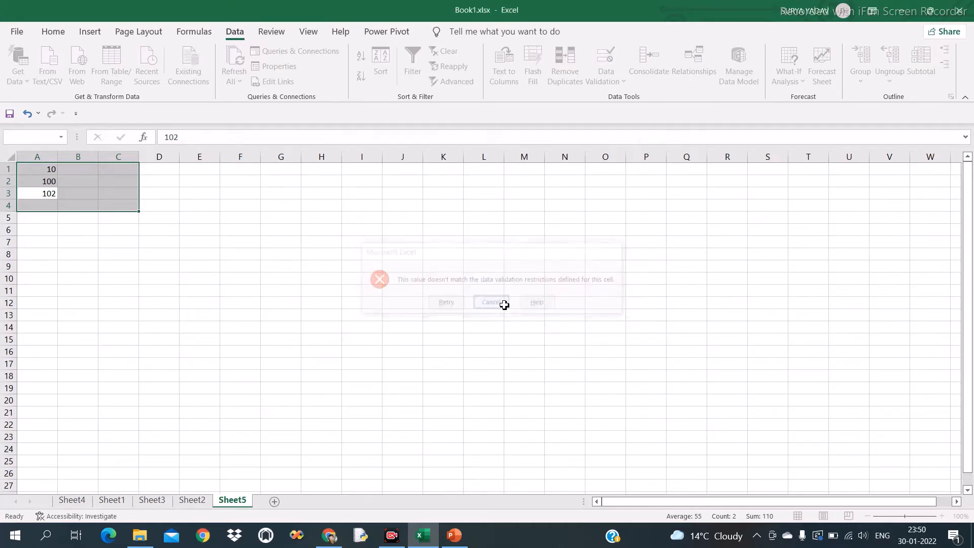
{"action": "type", "text": "9"}
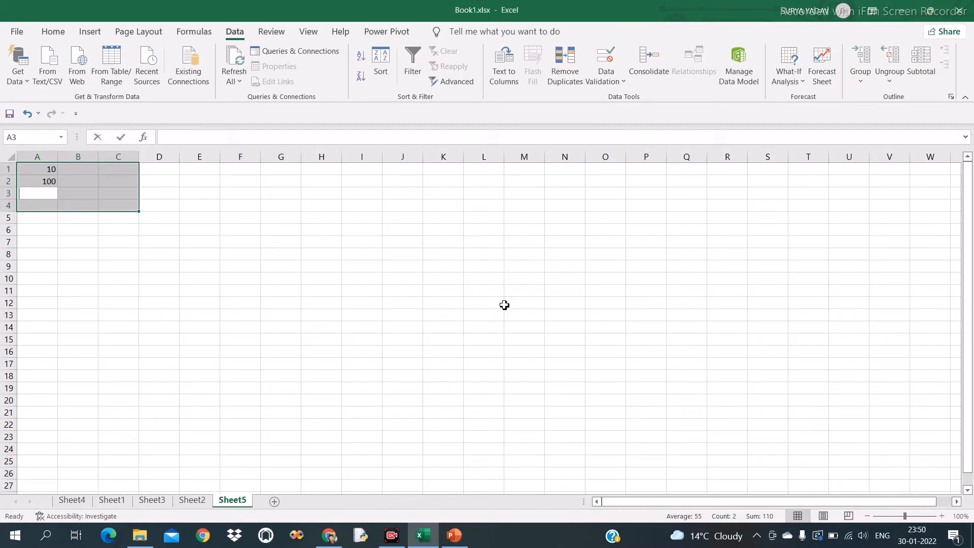
{"action": "key", "text": "Return"}
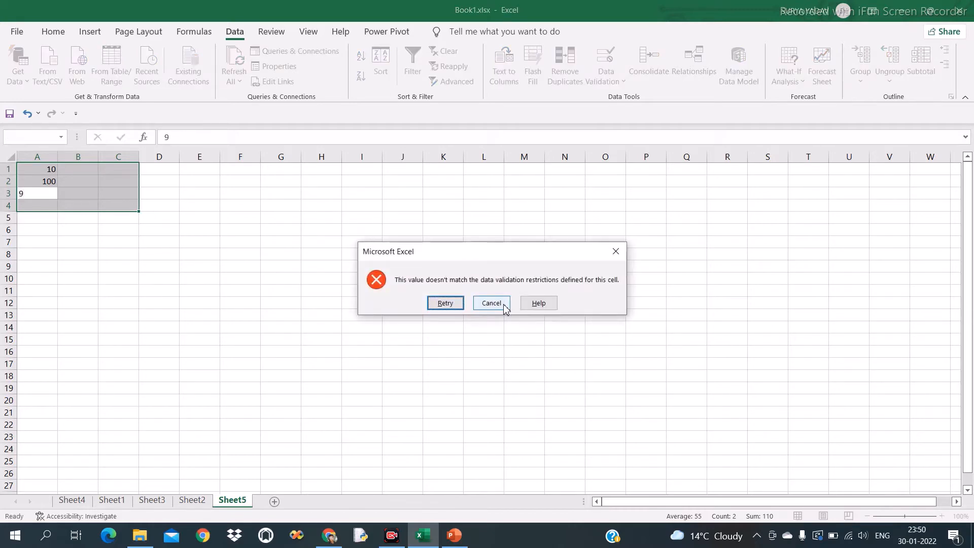
{"action": "left_click", "coordinate": [491, 303]}
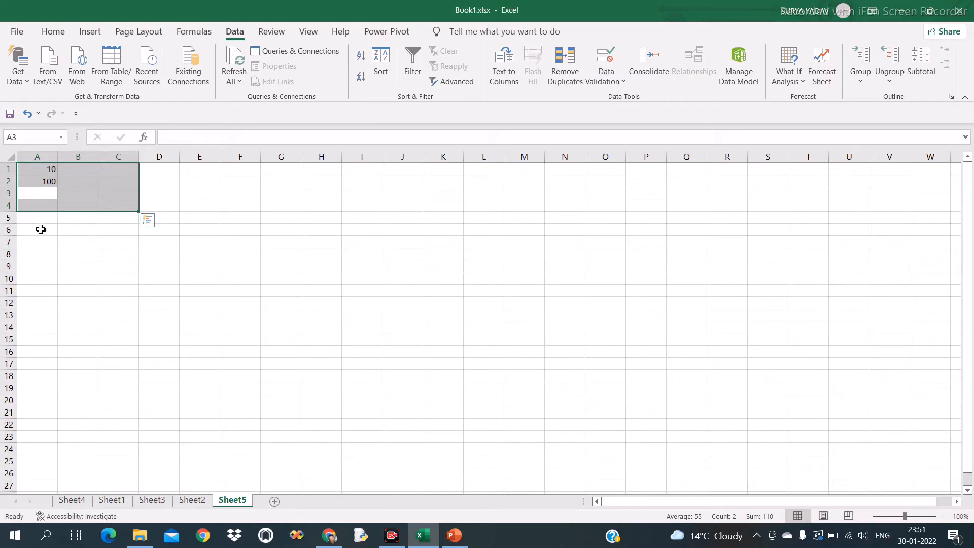
Add a validation rule to cells A6:C9 allowing only whole numbers not between 10 and 200
{"action": "left_click_drag", "start_coordinate": [40, 229], "coordinate": [125, 266]}
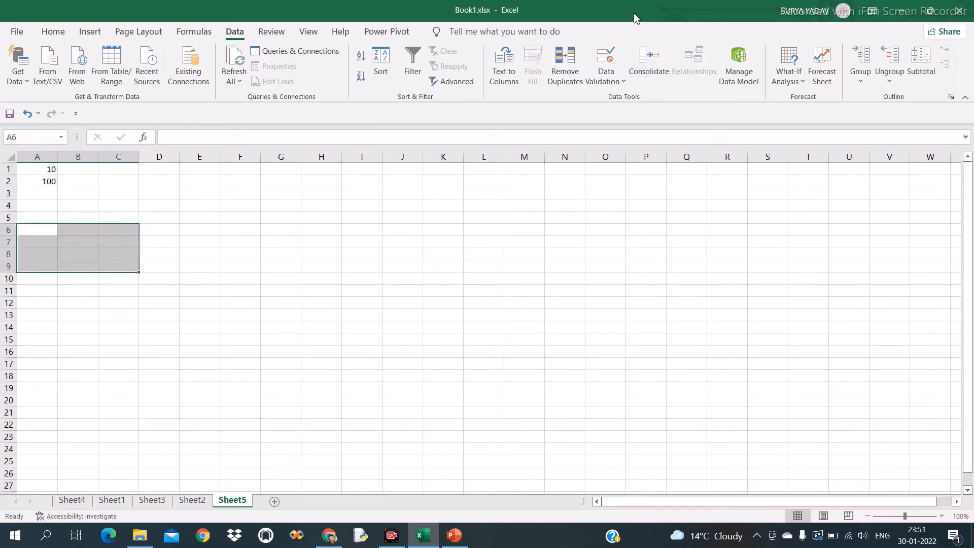
{"action": "left_click", "coordinate": [609, 77]}
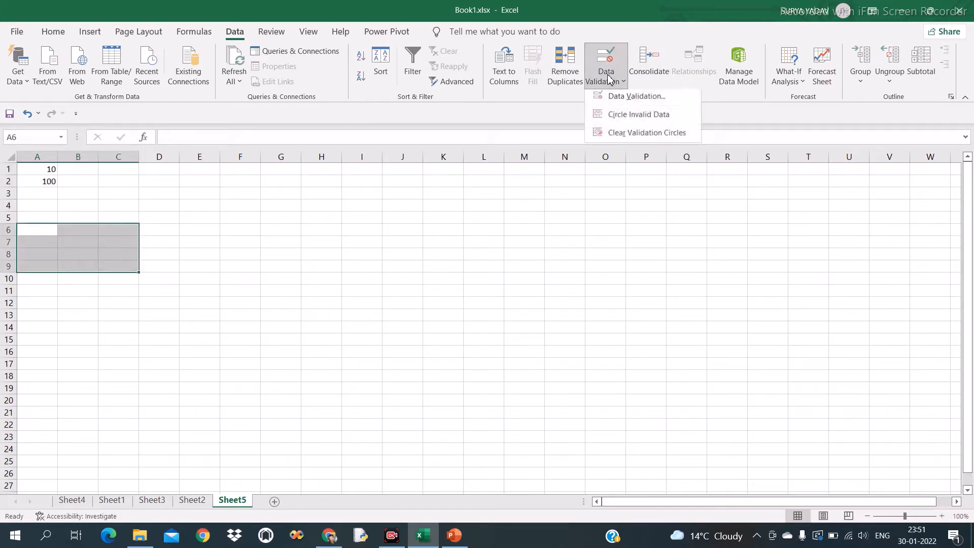
{"action": "left_click", "coordinate": [626, 99]}
{"action": "left_click", "coordinate": [283, 274]}
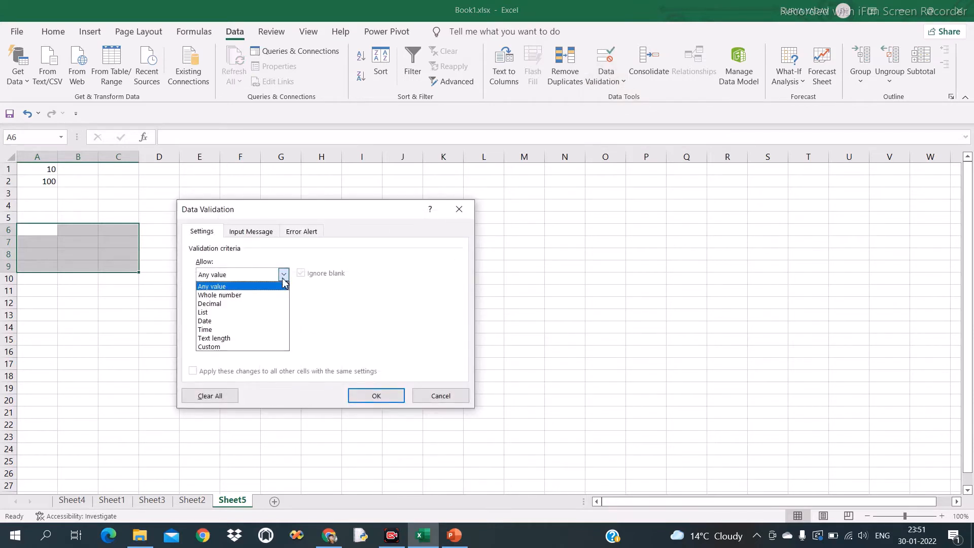
{"action": "left_click", "coordinate": [257, 297]}
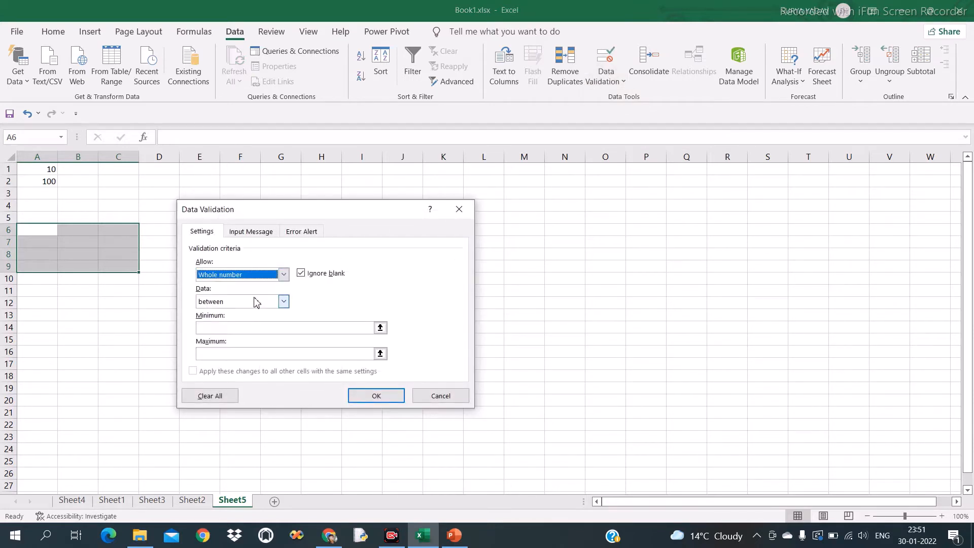
{"action": "left_click", "coordinate": [284, 302]}
{"action": "left_click", "coordinate": [248, 323]}
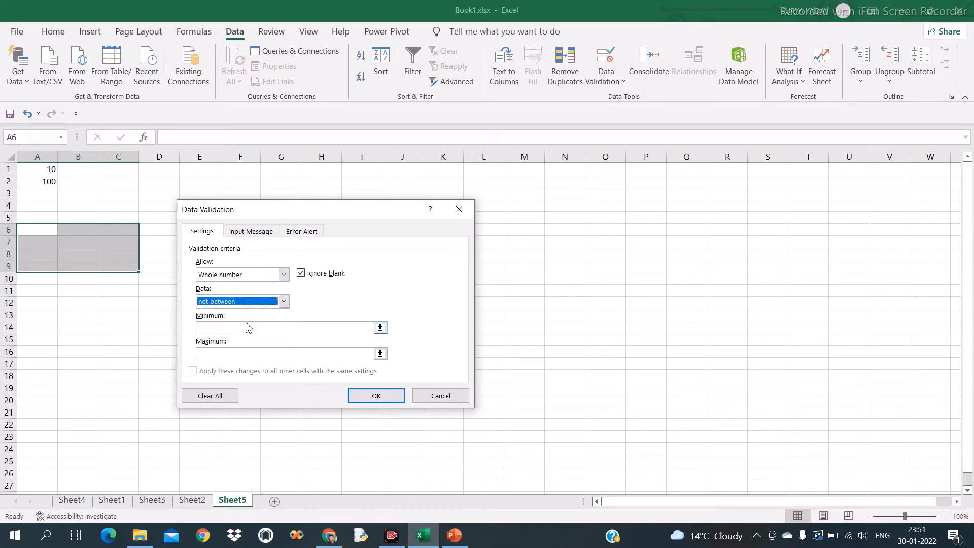
{"action": "left_click", "coordinate": [248, 328]}
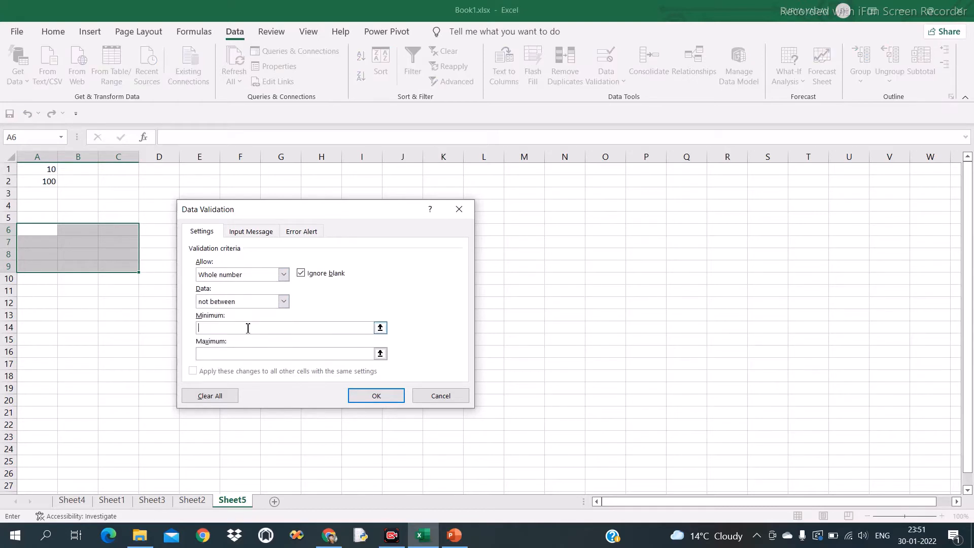
{"action": "type", "text": "10"}
{"action": "left_click", "coordinate": [257, 351]}
{"action": "type", "text": "200"}
{"action": "left_click", "coordinate": [377, 397]}
Try to enter 10 in cell A6 to test the rule, and cancel the entry
{"action": "type", "text": "10"}
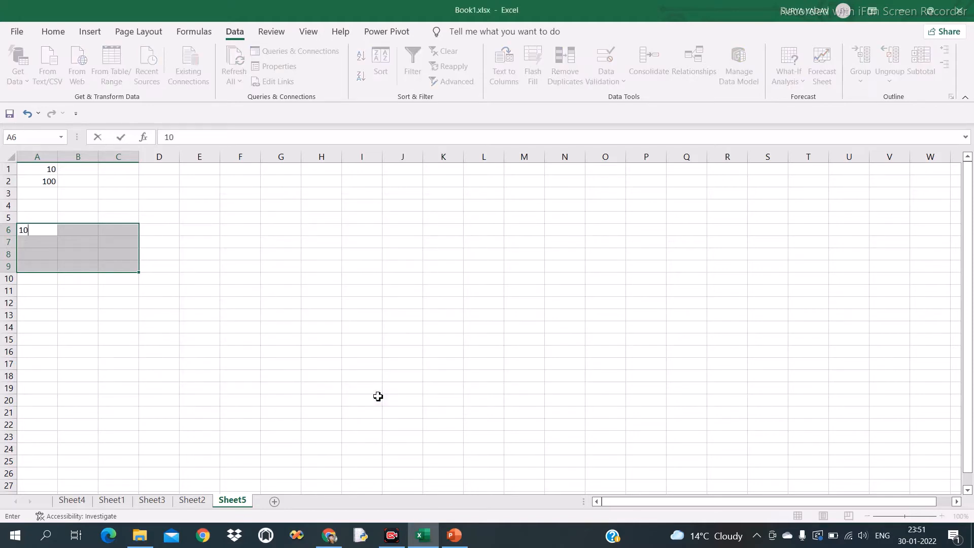
{"action": "key", "text": "Return"}
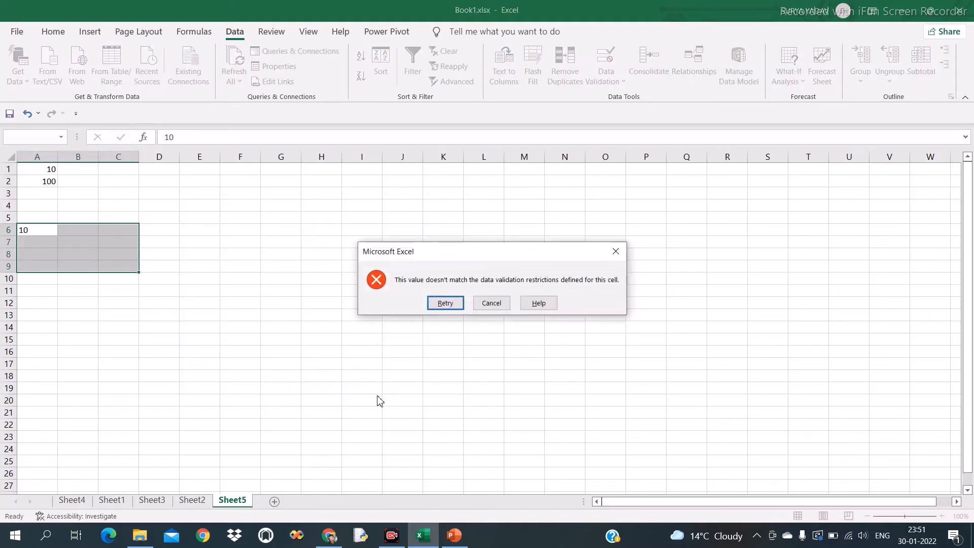
{"action": "left_click", "coordinate": [492, 304]}
Enter 2002 in cell A6, then try to enter 200 in cell A7 and cancel that entry
{"action": "type", "text": "2002"}
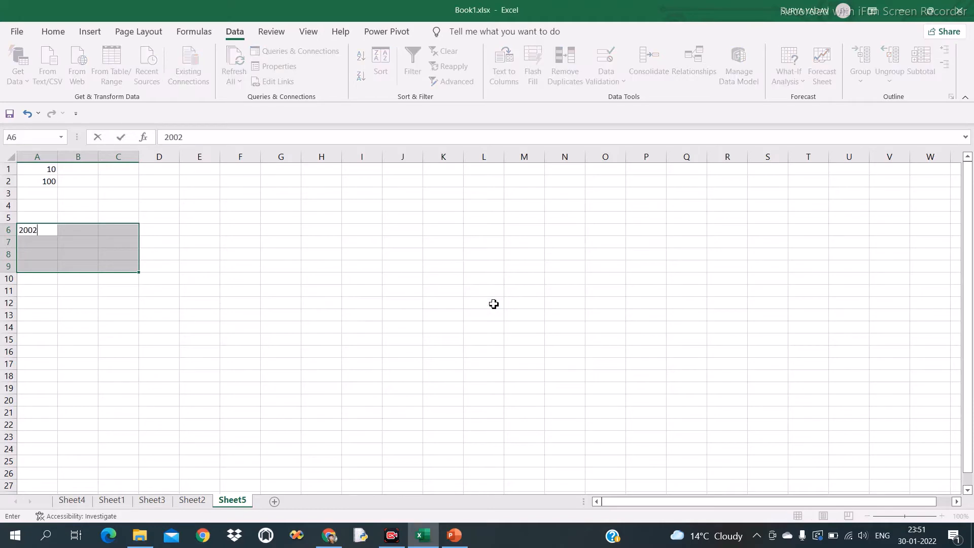
{"action": "key", "text": "Return"}
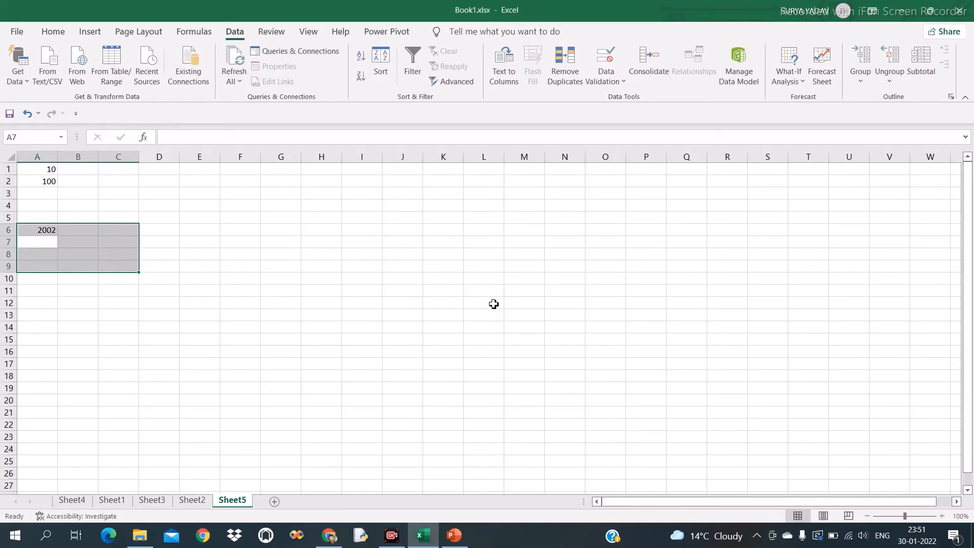
{"action": "type", "text": "200"}
{"action": "key", "text": "Return"}
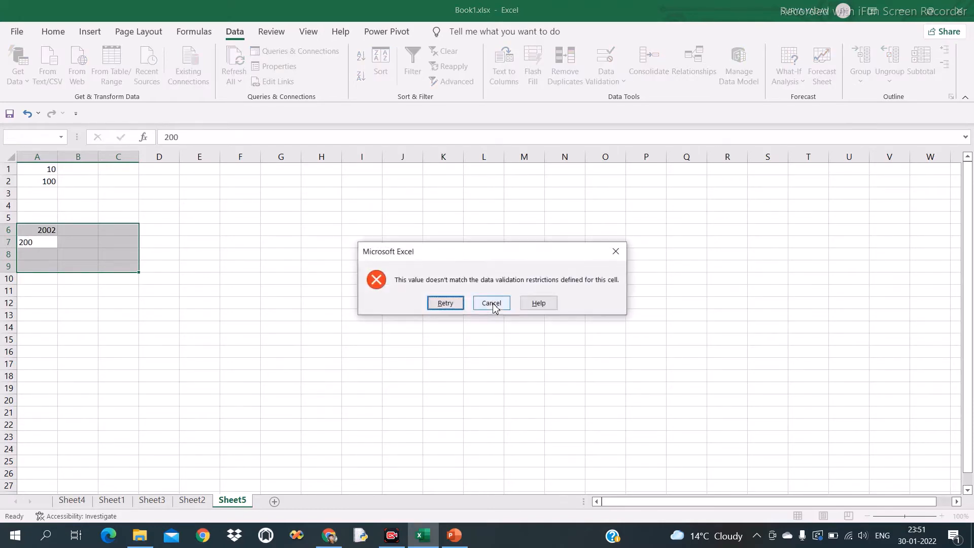
{"action": "left_click", "coordinate": [493, 303]}
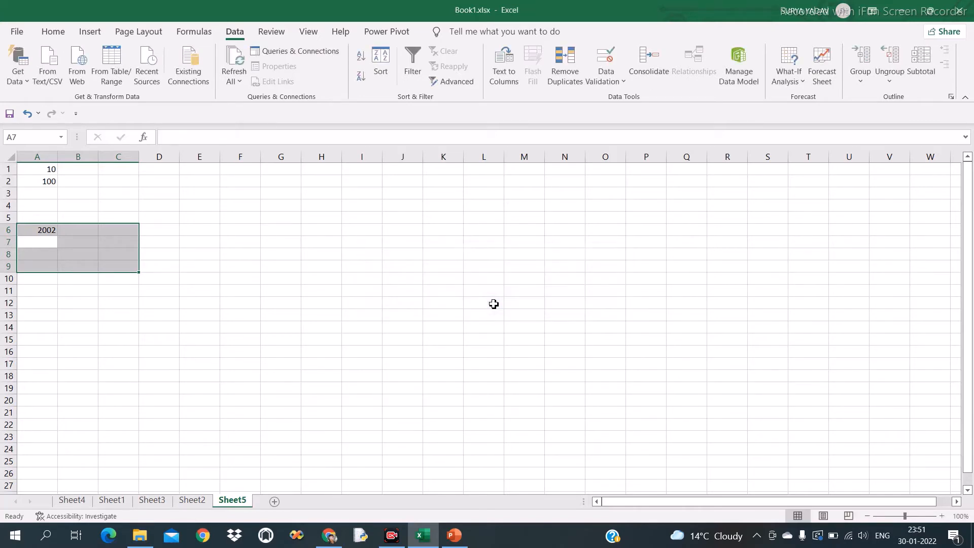
Change the validation rule for cells A6:C9 to allow only whole numbers equal to 10
{"action": "left_click", "coordinate": [612, 84]}
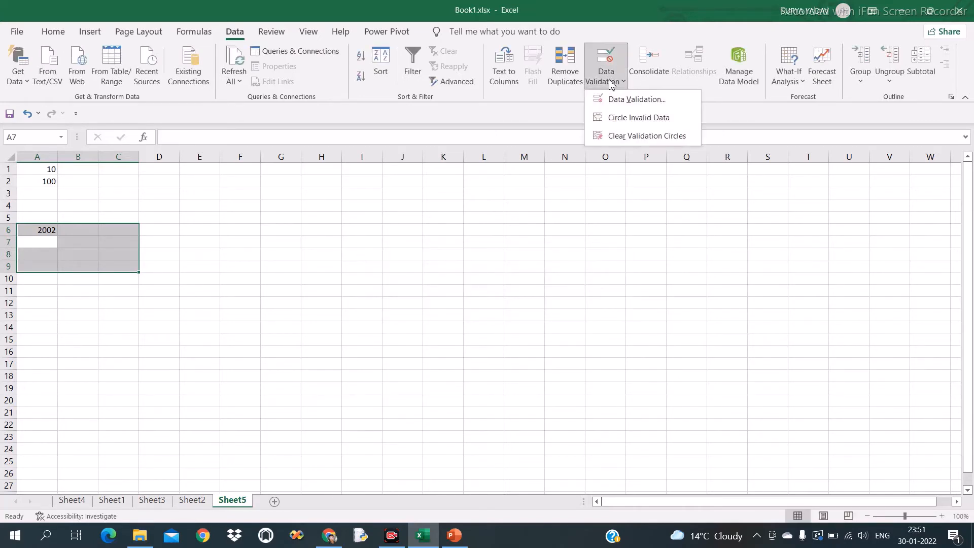
{"action": "left_click", "coordinate": [636, 99]}
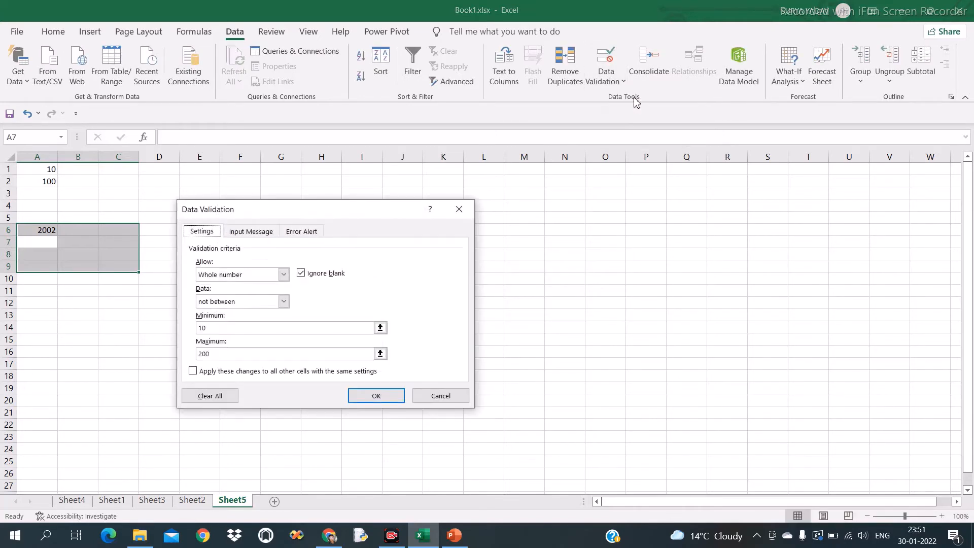
{"action": "left_click", "coordinate": [285, 302]}
{"action": "left_click", "coordinate": [256, 331]}
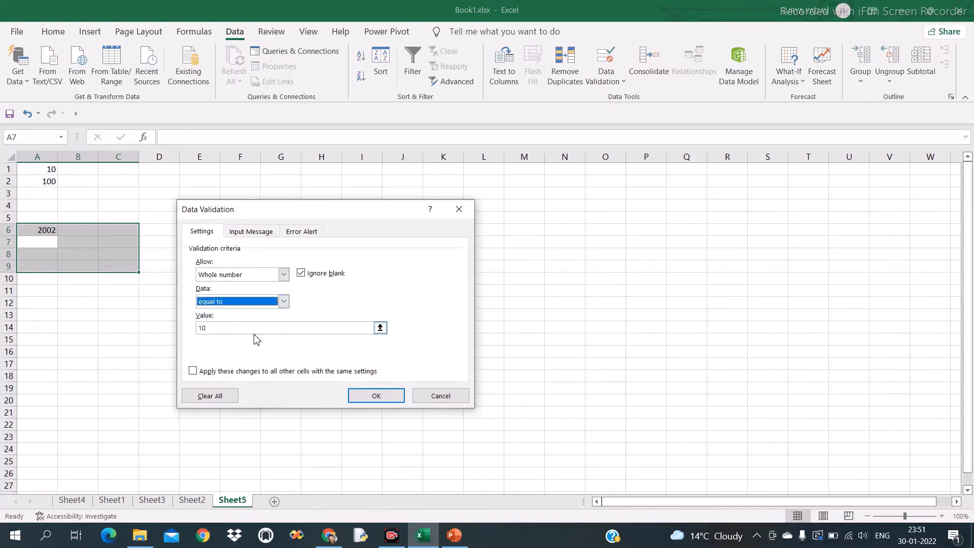
{"action": "left_click", "coordinate": [385, 400]}
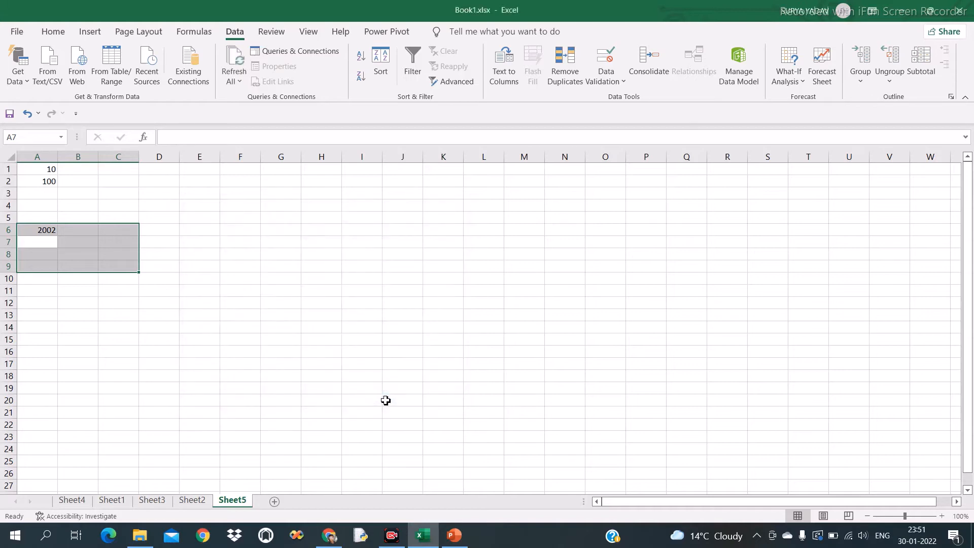
Enter 10 in cell A7, then try to replace cell A6 with 120 and cancel that entry
{"action": "type", "text": "10"}
{"action": "key", "text": "Up"}
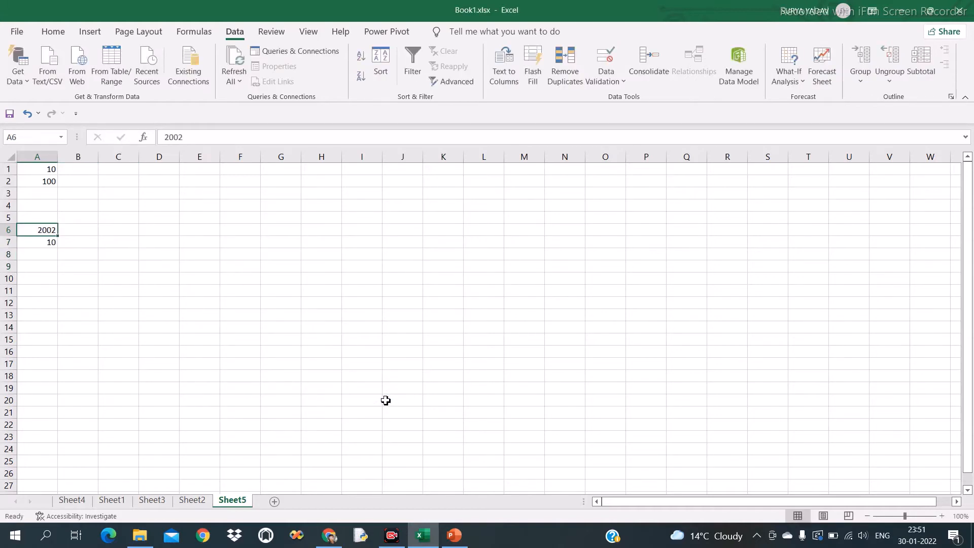
{"action": "type", "text": "1"}
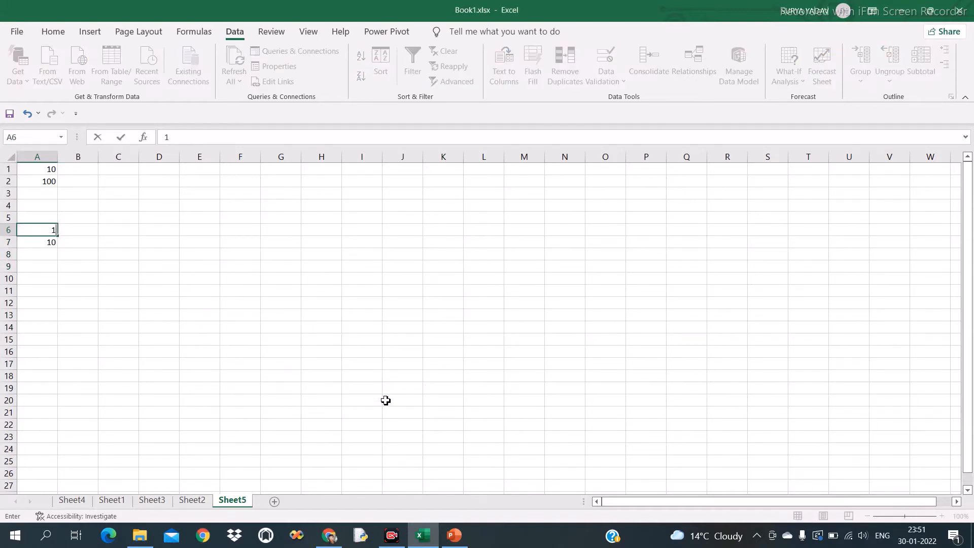
{"action": "type", "text": "20"}
{"action": "key", "text": "Return"}
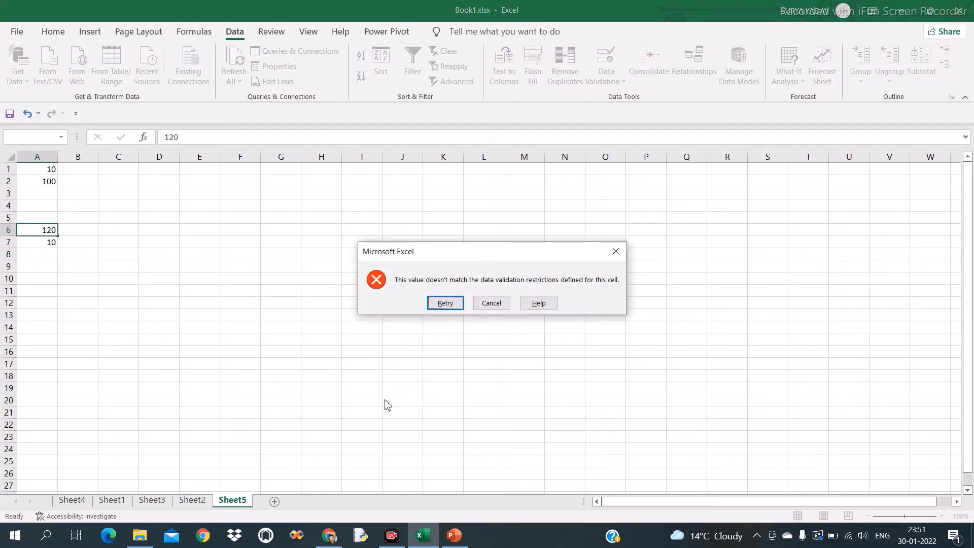
{"action": "left_click", "coordinate": [494, 305]}
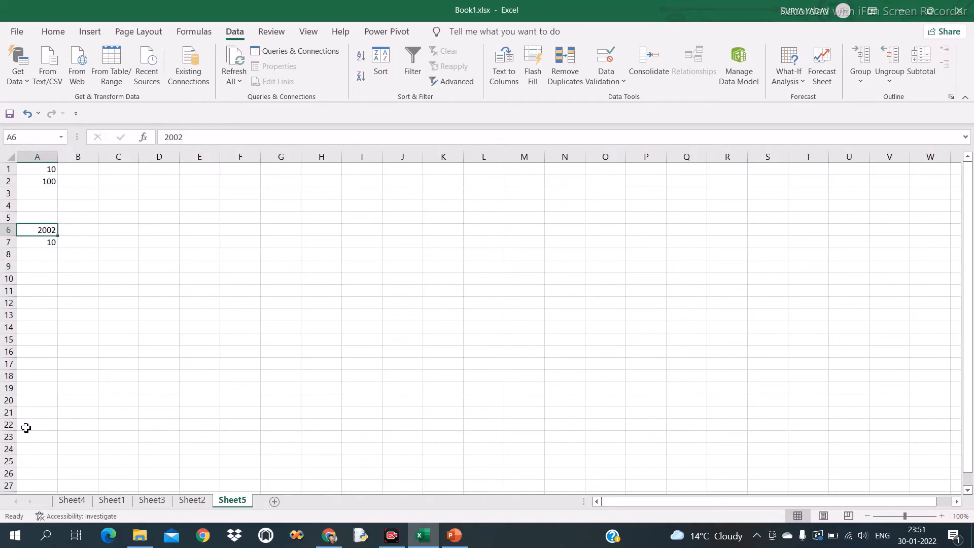
Set up a validation rule for cells A11:C16 allowing whole numbers not equal to 2000
{"action": "left_click_drag", "start_coordinate": [37, 289], "coordinate": [131, 349]}
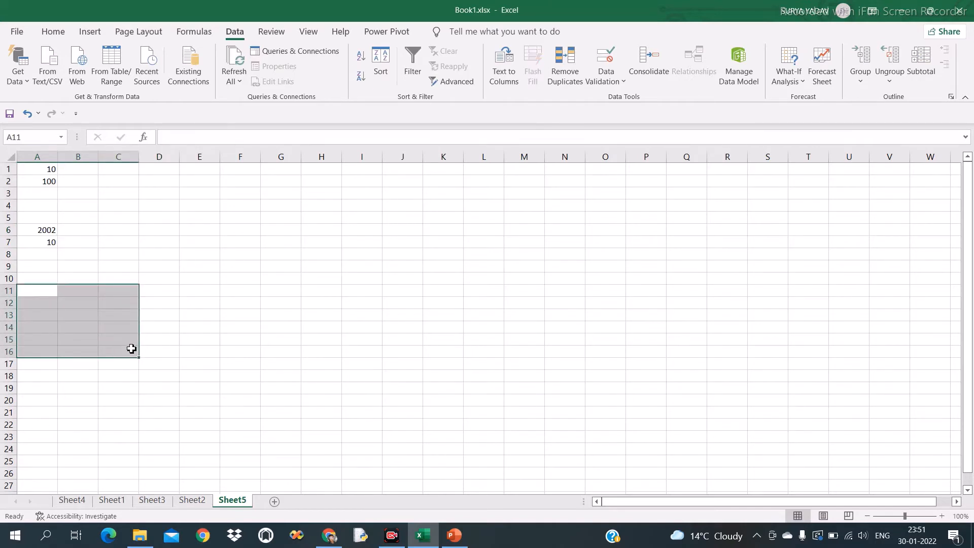
{"action": "left_click", "coordinate": [611, 81]}
{"action": "left_click", "coordinate": [621, 100]}
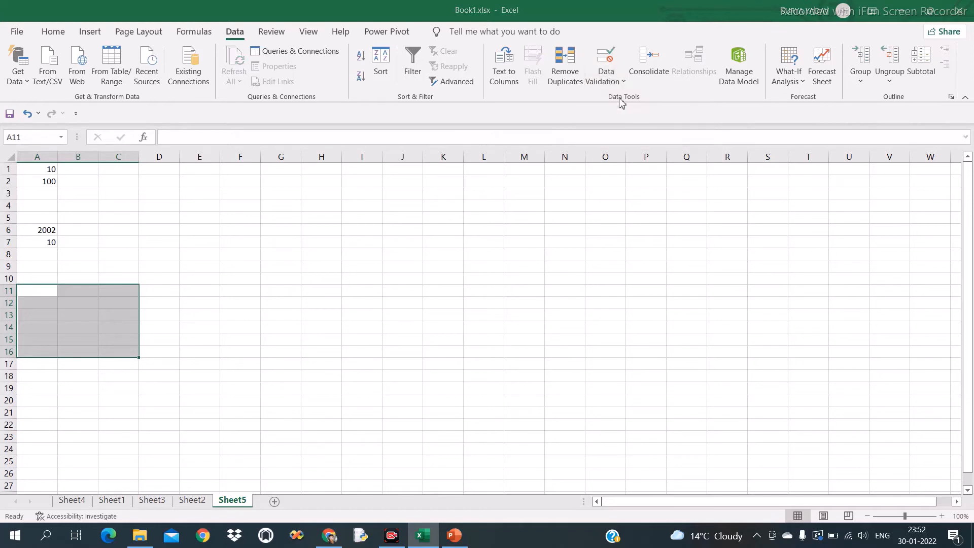
{"action": "left_click", "coordinate": [284, 275]}
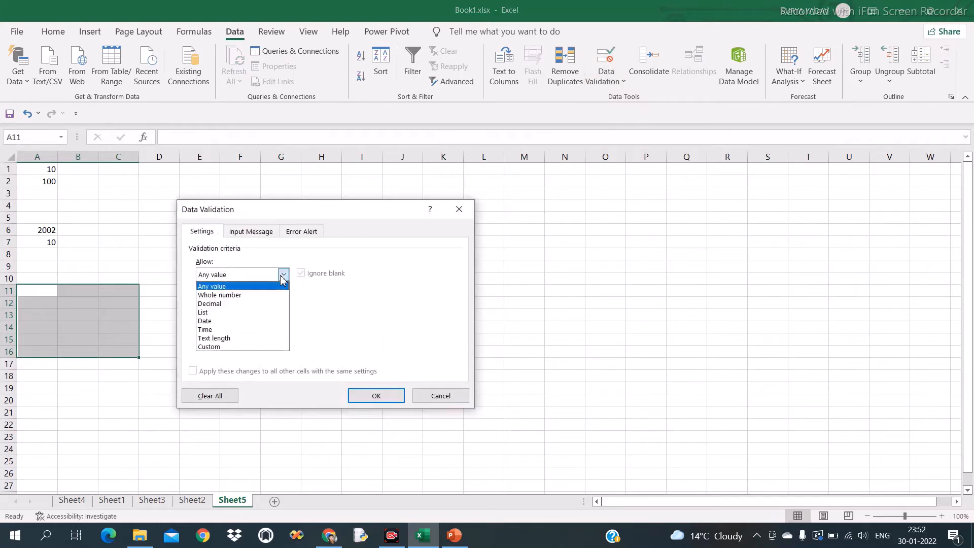
{"action": "left_click", "coordinate": [260, 293]}
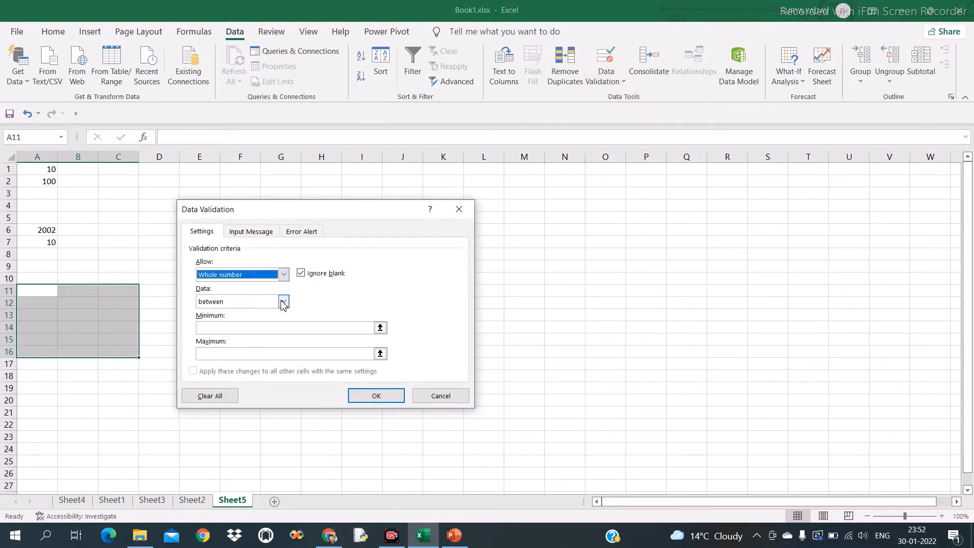
{"action": "left_click", "coordinate": [283, 302]}
{"action": "left_click", "coordinate": [253, 341]}
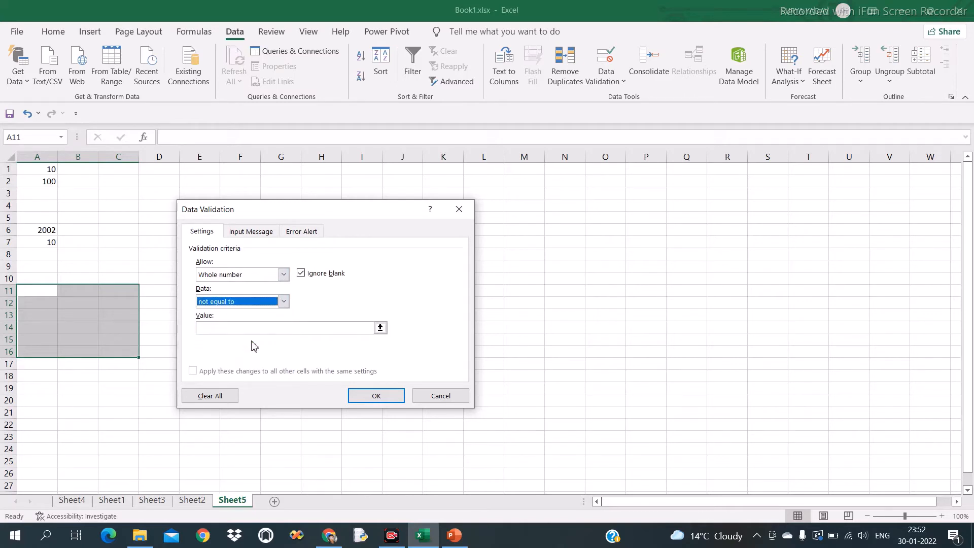
{"action": "left_click", "coordinate": [271, 329]}
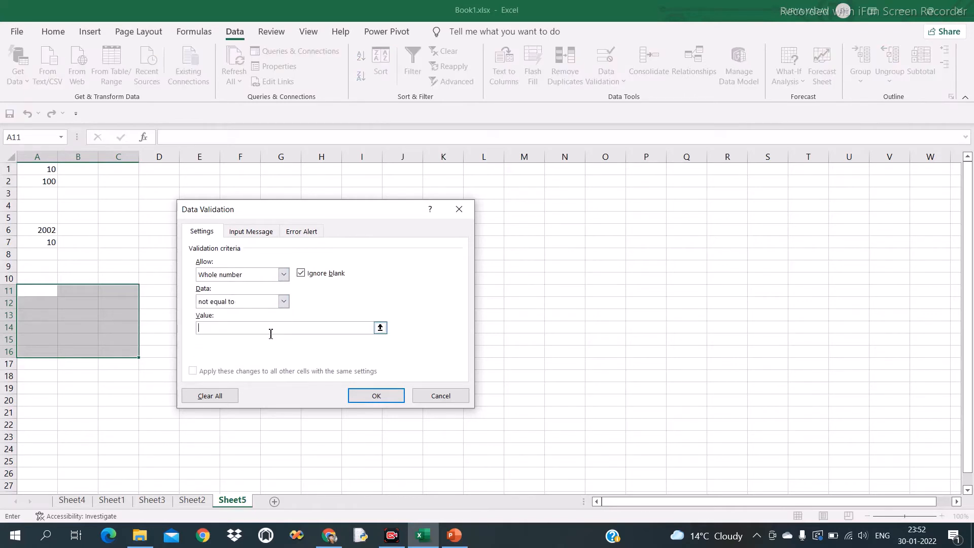
{"action": "type", "text": "2000"}
Change the rule's condition to greater than with a minimum of 200, and apply it to cells A11:C16
{"action": "left_click", "coordinate": [284, 302]}
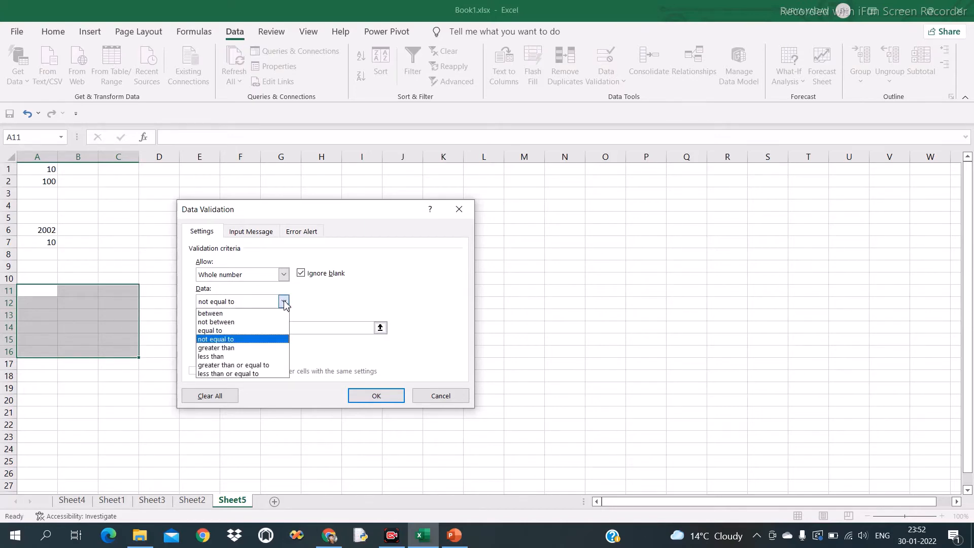
{"action": "left_click", "coordinate": [243, 348]}
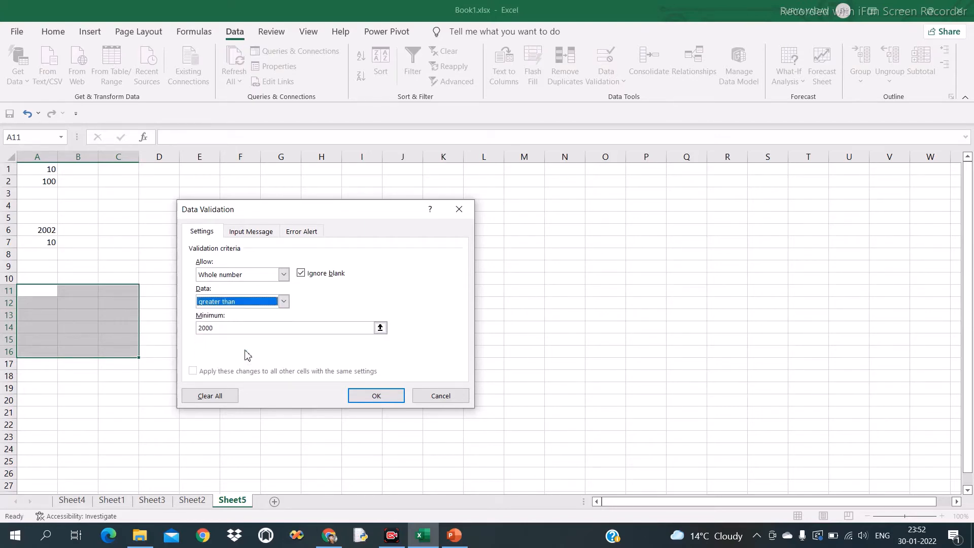
{"action": "left_click", "coordinate": [238, 329]}
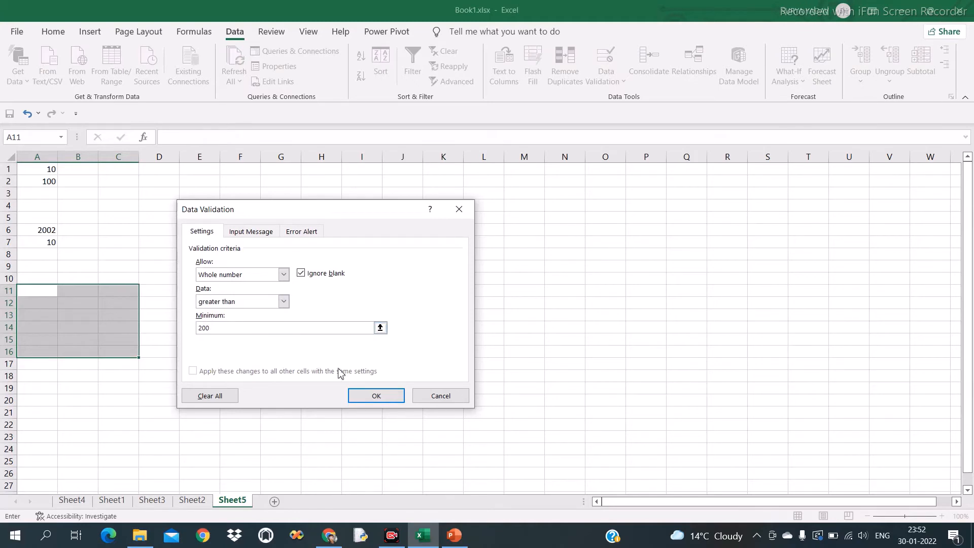
{"action": "left_click", "coordinate": [377, 394]}
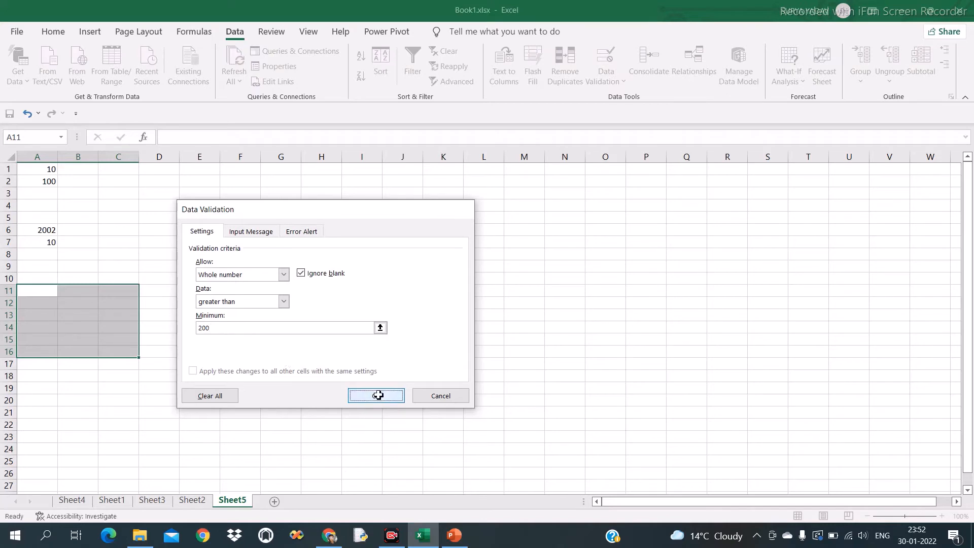
Try to enter 200 in cell A11, cancel it, and enter 201 there instead
{"action": "type", "text": "200"}
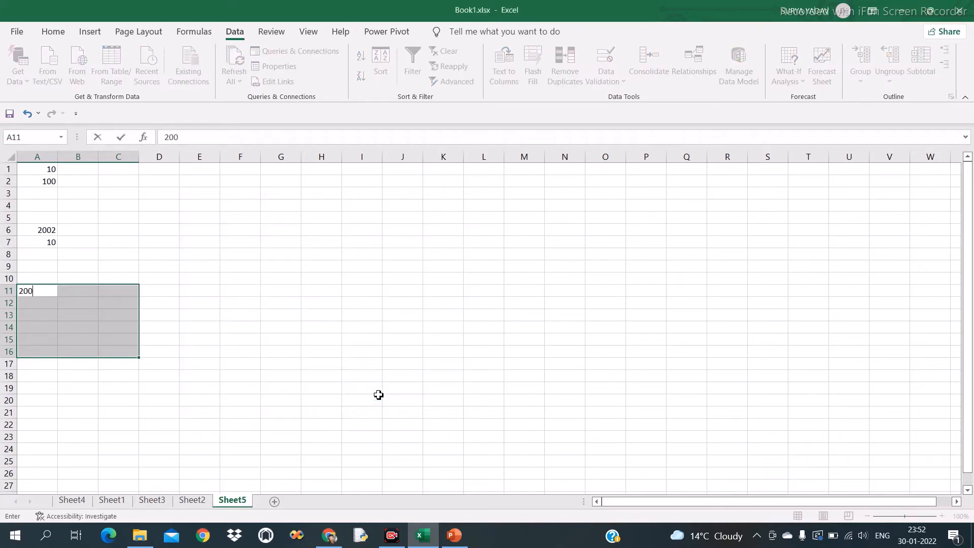
{"action": "key", "text": "Return"}
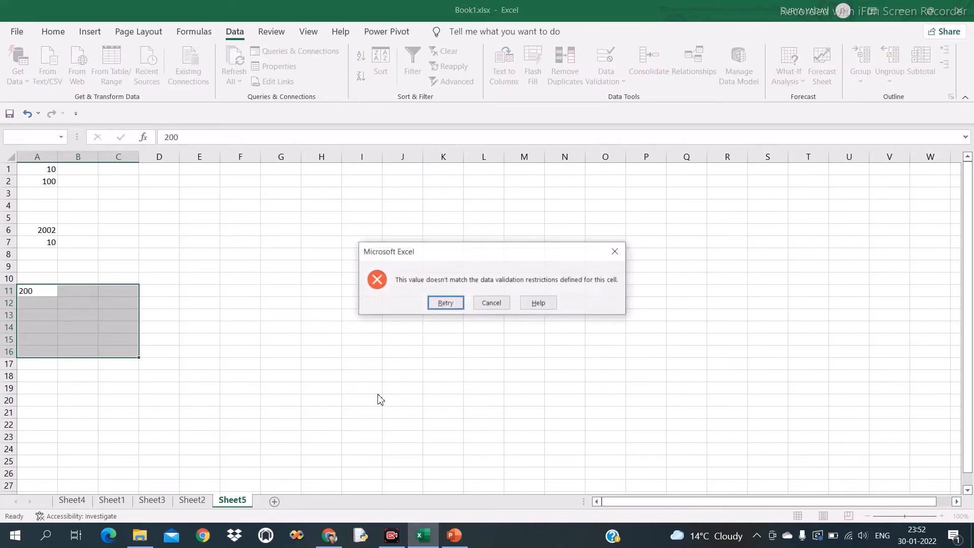
{"action": "left_click", "coordinate": [492, 303]}
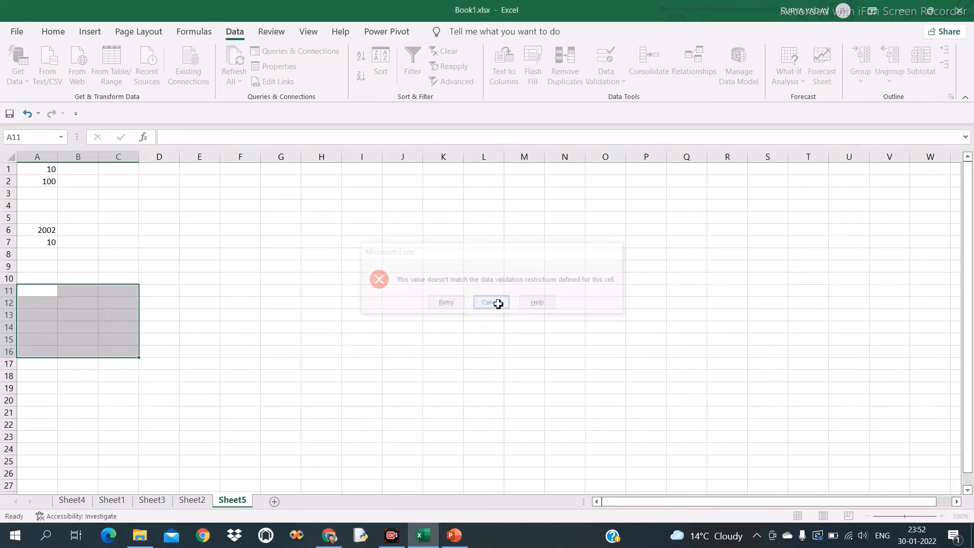
{"action": "type", "text": "201"}
{"action": "key", "text": "Return"}
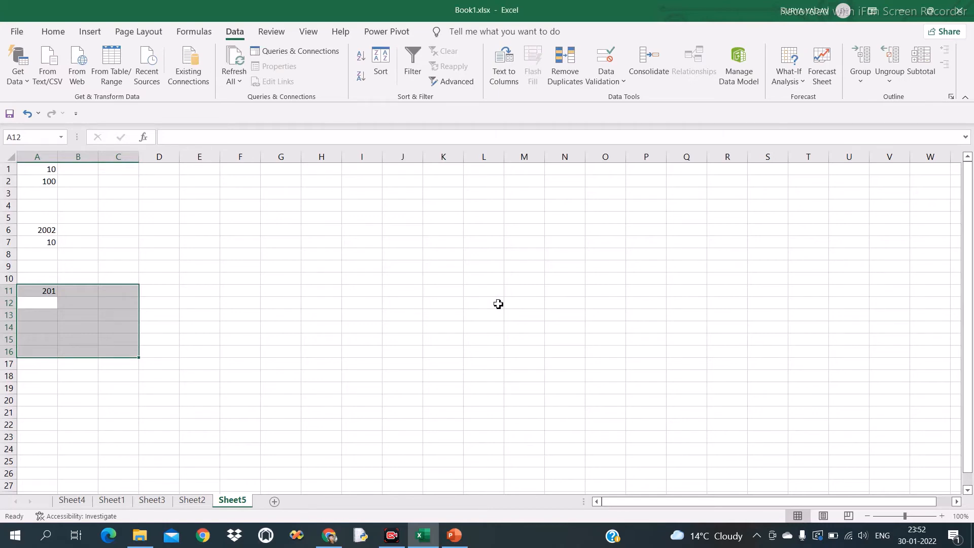
Change the validation rule for cells A11:C16 to allow only whole numbers less than 500
{"action": "left_click", "coordinate": [612, 83]}
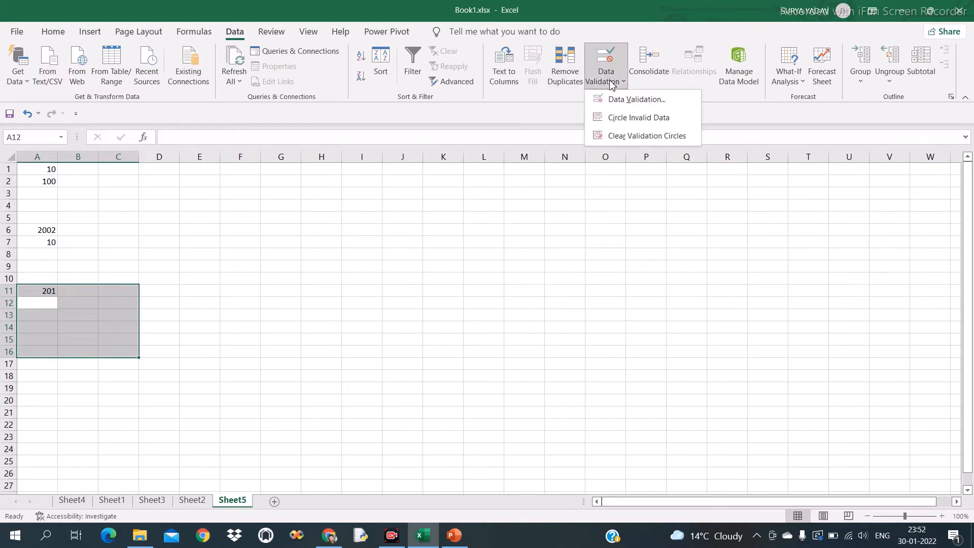
{"action": "left_click", "coordinate": [620, 99]}
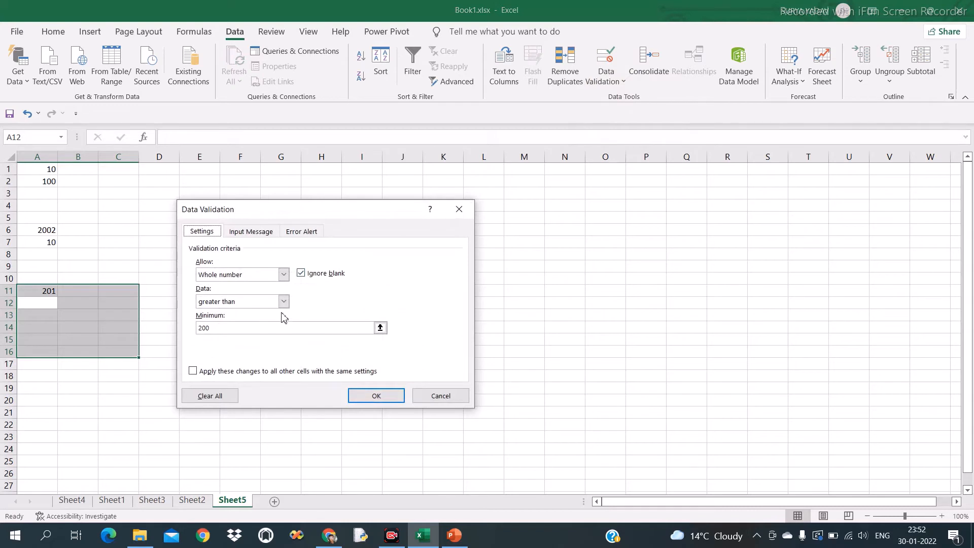
{"action": "left_click", "coordinate": [284, 301]}
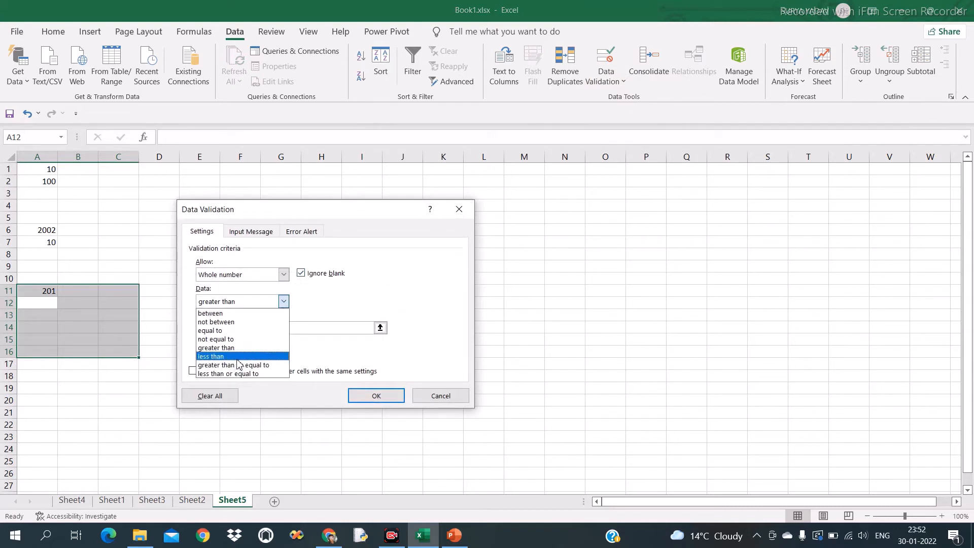
{"action": "left_click", "coordinate": [237, 358]}
{"action": "left_click", "coordinate": [244, 330]}
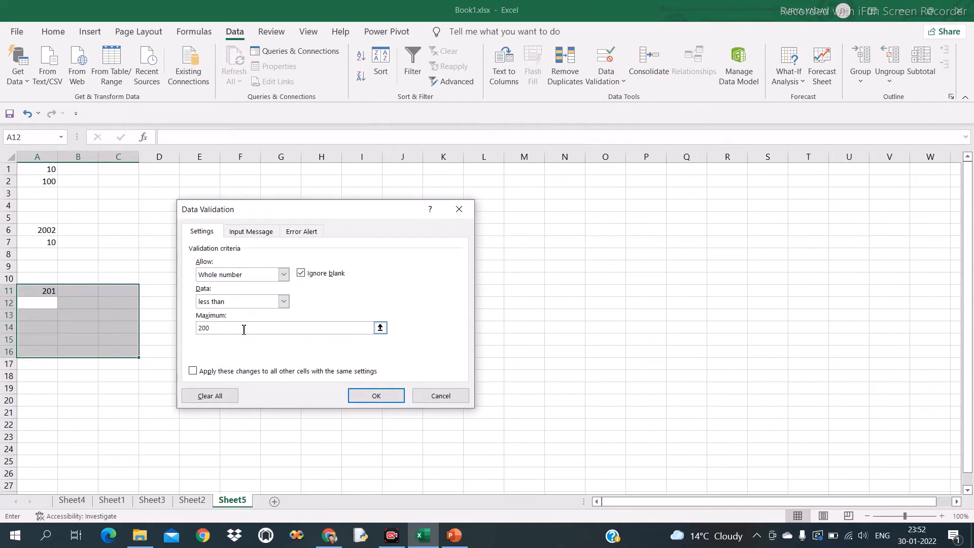
{"action": "key", "text": "BackSpace"}
{"action": "key", "text": "BackSpace"}
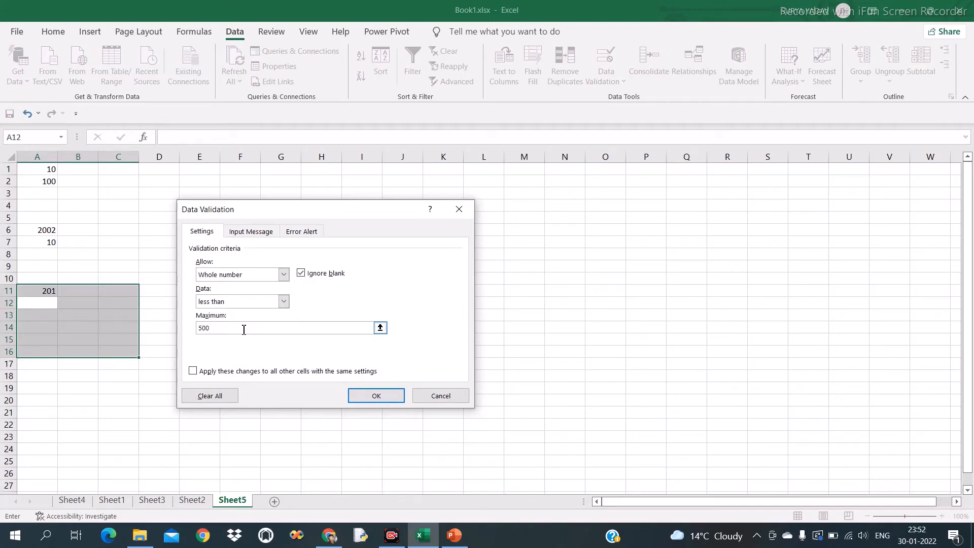
{"action": "left_click", "coordinate": [376, 397]}
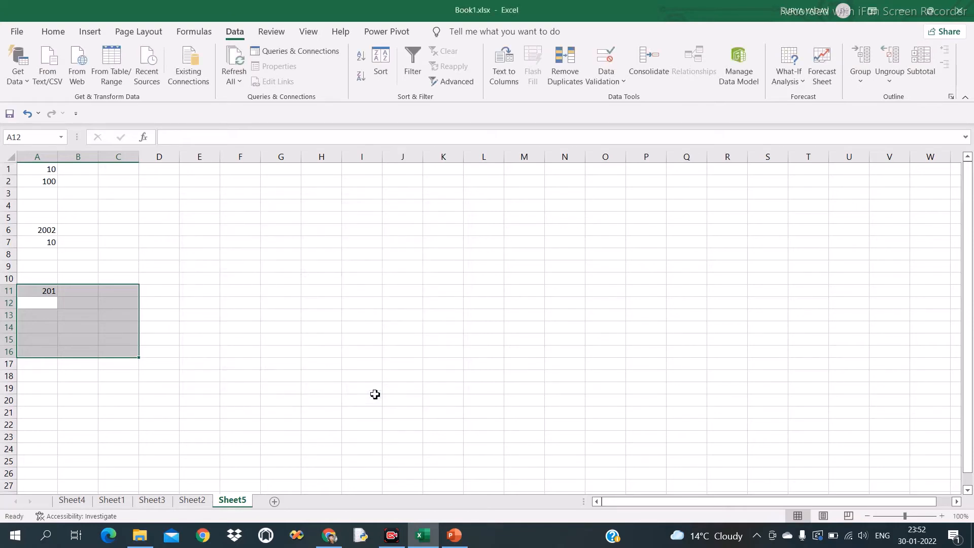
Try to enter 500 in cell A12 to test the rule, and cancel the entry
{"action": "type", "text": "500"}
{"action": "key", "text": "Return"}
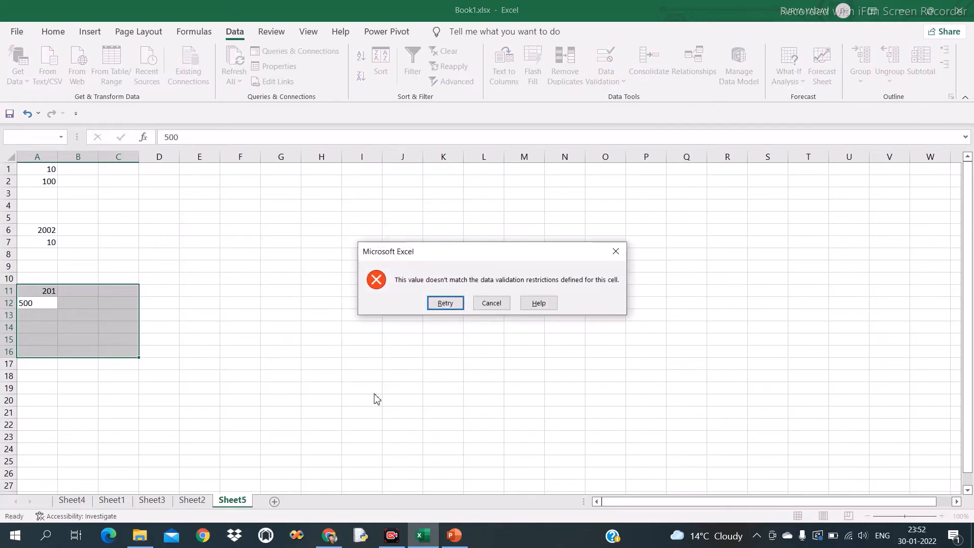
{"action": "left_click", "coordinate": [493, 305]}
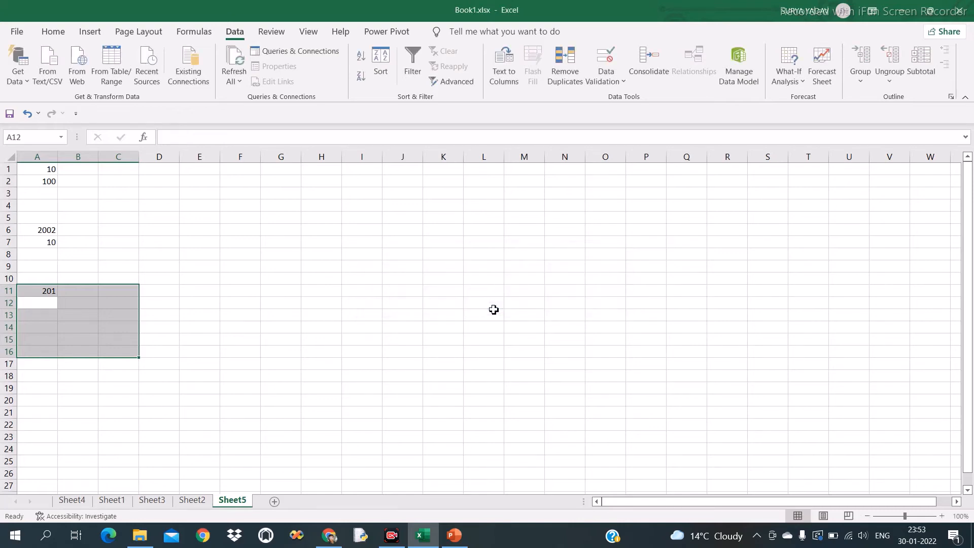
Change the validation rule for cells A11:C16 to whole numbers less than or equal to 500
{"action": "left_click", "coordinate": [613, 79]}
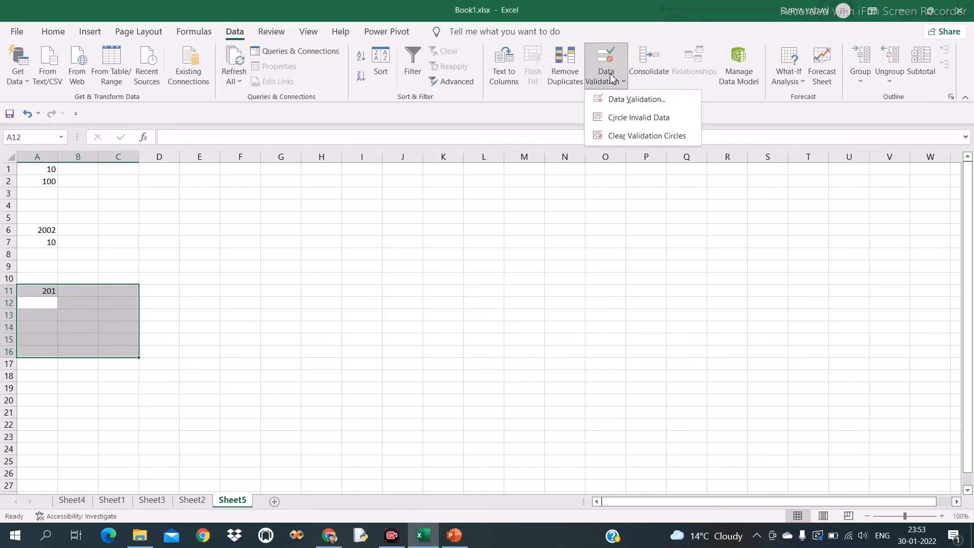
{"action": "left_click", "coordinate": [619, 101]}
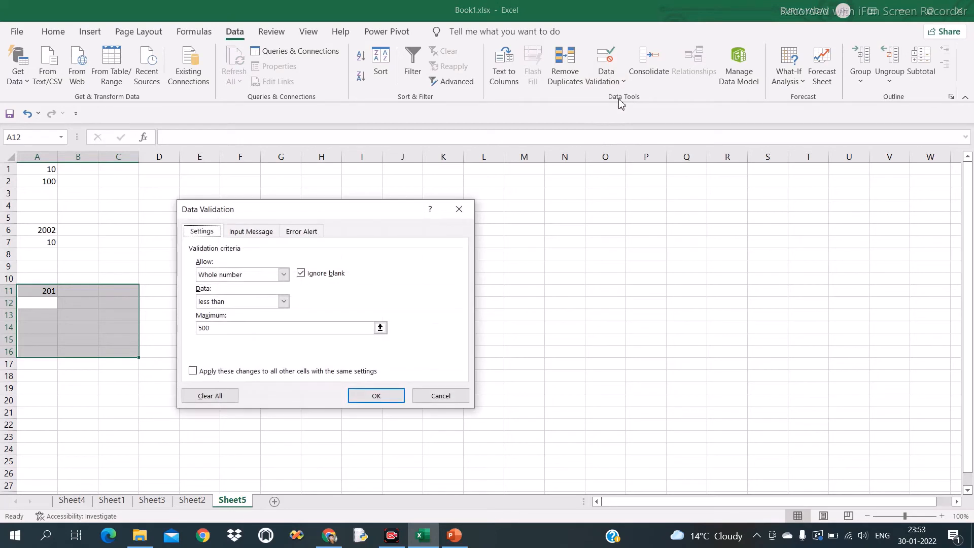
{"action": "left_click", "coordinate": [285, 302]}
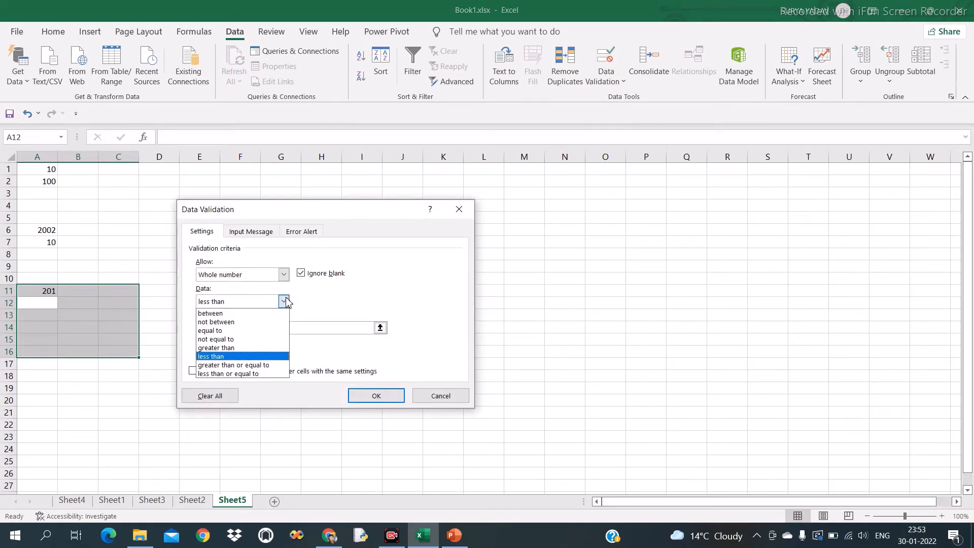
{"action": "left_click", "coordinate": [260, 374]}
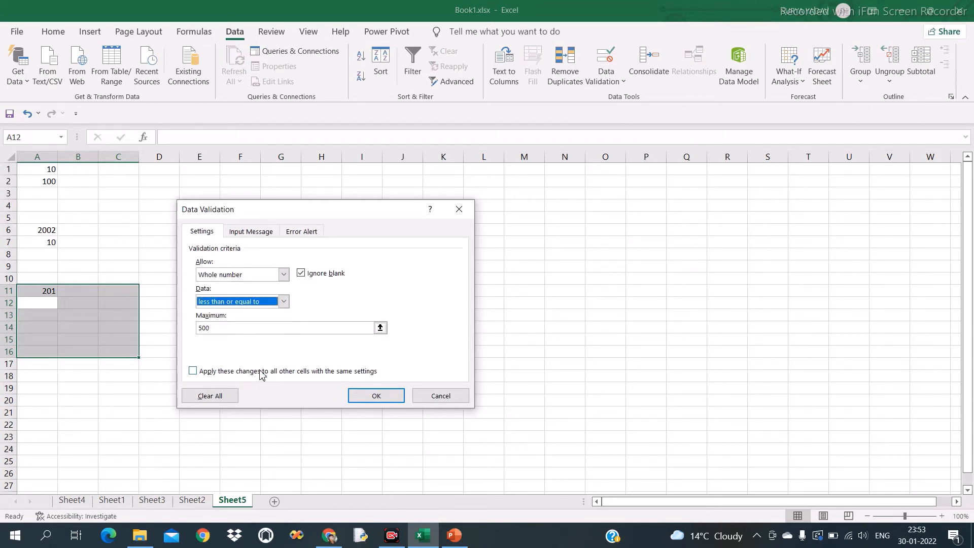
{"action": "left_click", "coordinate": [385, 396]}
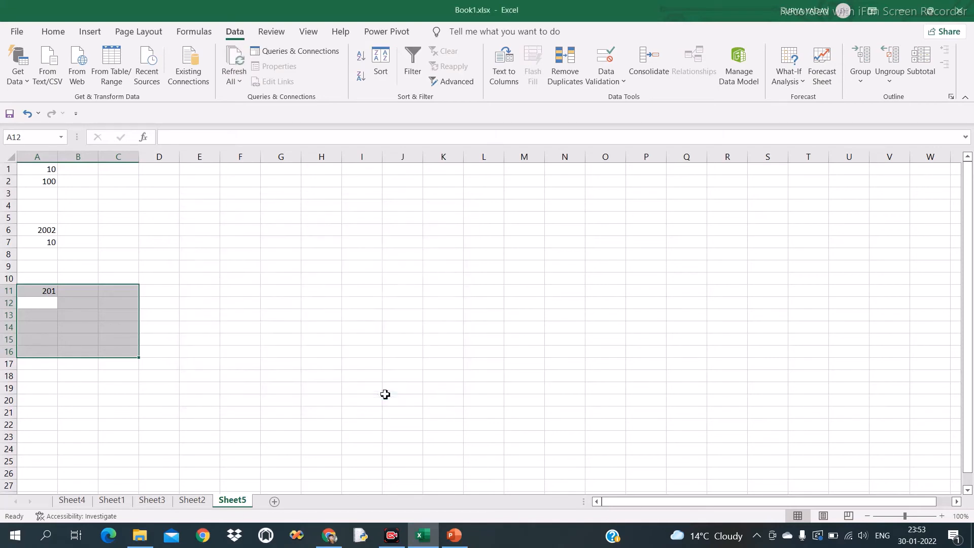
Enter 500 in cell A12, then try 502 in cell A13 and cancel that entry
{"action": "type", "text": "500"}
{"action": "key", "text": "Return"}
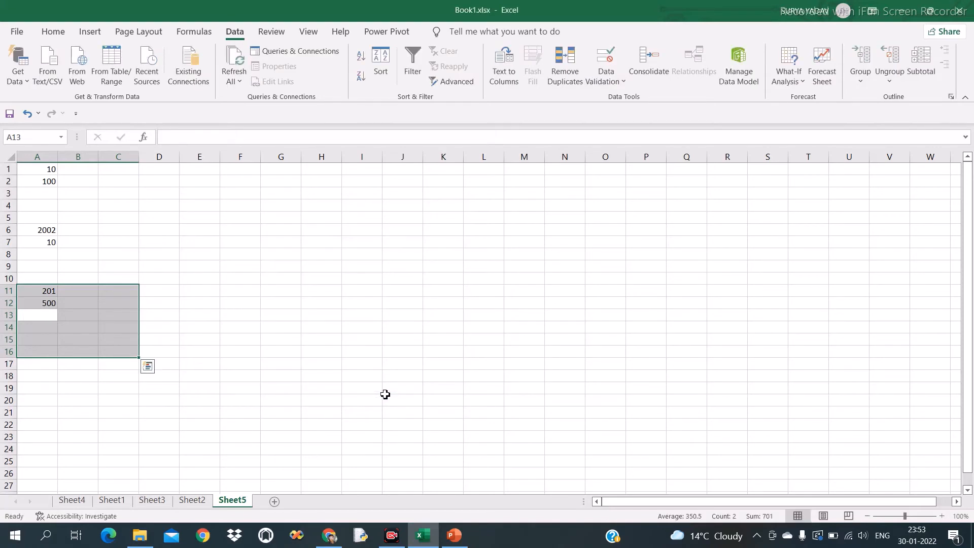
{"action": "type", "text": "502"}
{"action": "key", "text": "Return"}
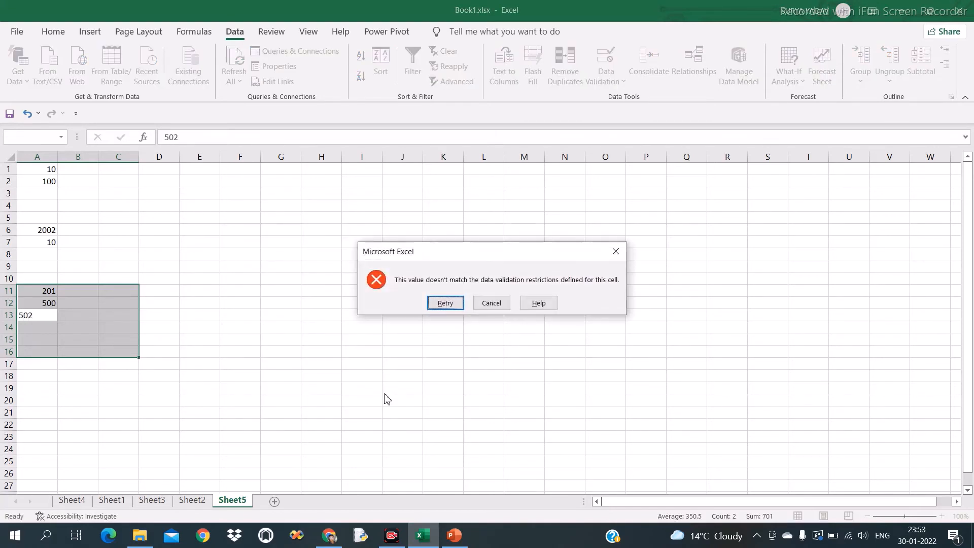
{"action": "left_click", "coordinate": [492, 303]}
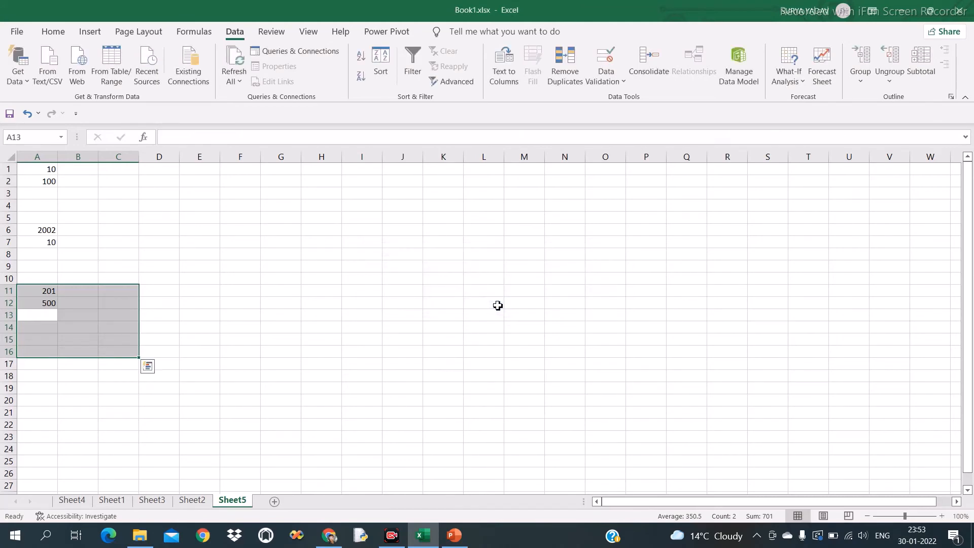
{"action": "left_click", "coordinate": [622, 85]}
{"action": "left_click", "coordinate": [632, 99]}
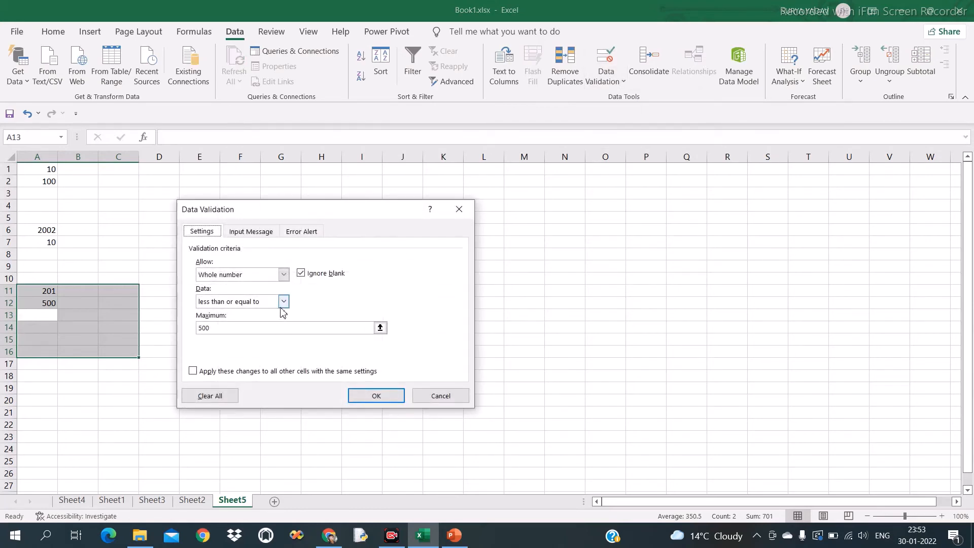
{"action": "left_click", "coordinate": [284, 275]}
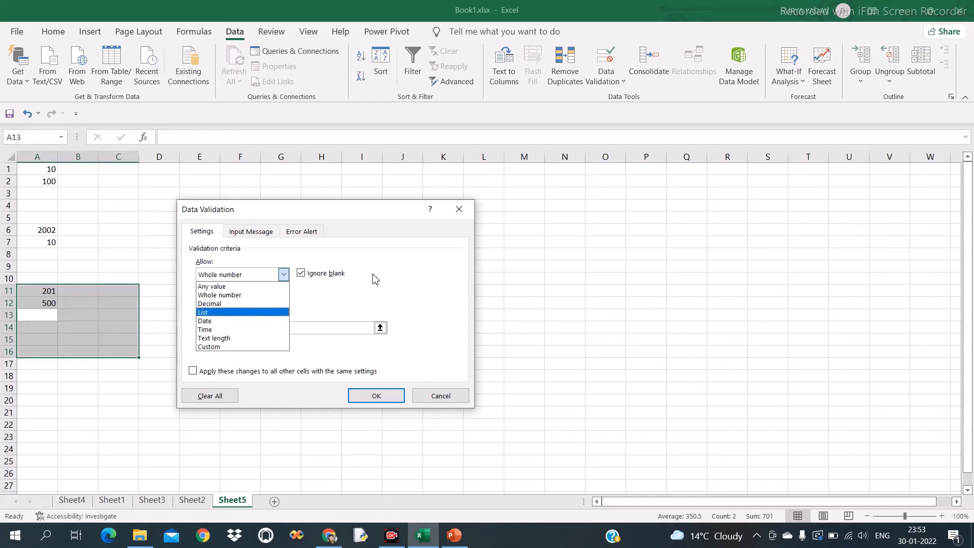
{"action": "left_click", "coordinate": [461, 215]}
{"action": "left_click", "coordinate": [460, 217]}
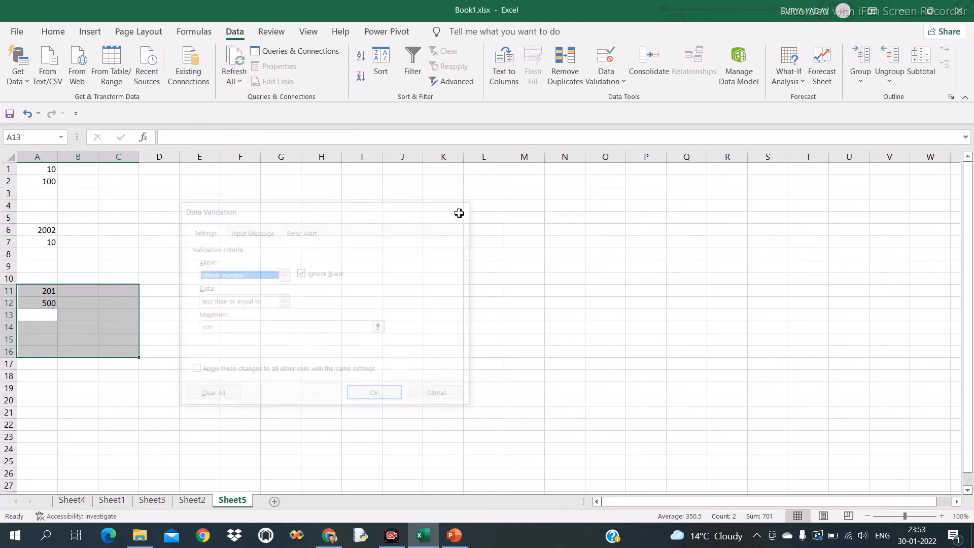
Apply a data validation rule to cells E2:I9 that allows only text lengths between 5 and 10
{"action": "left_click_drag", "start_coordinate": [217, 178], "coordinate": [360, 270]}
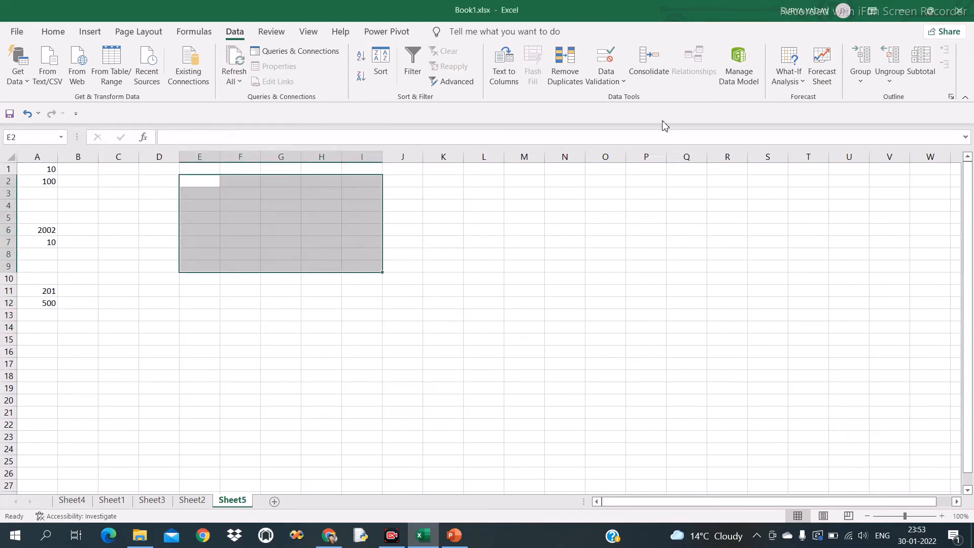
{"action": "left_click", "coordinate": [623, 83]}
{"action": "left_click", "coordinate": [629, 101]}
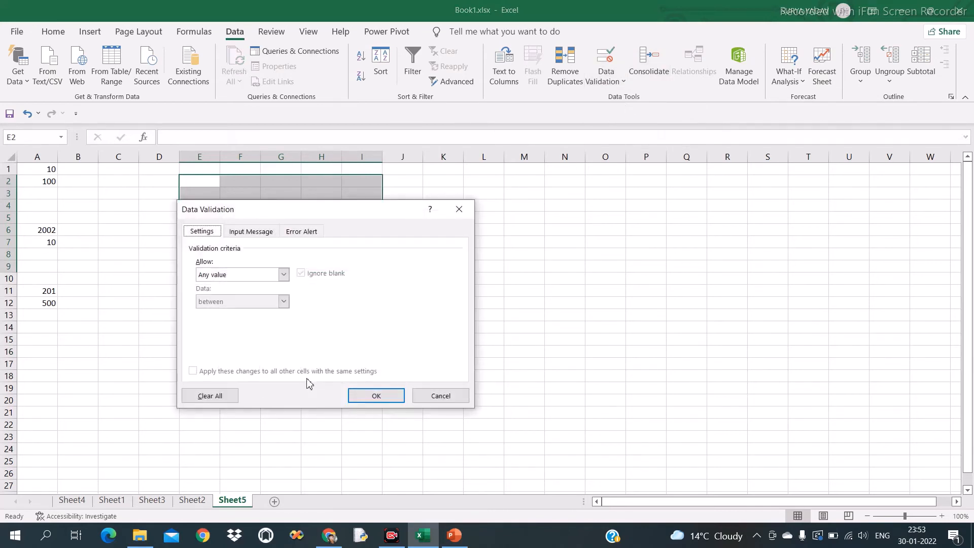
{"action": "left_click", "coordinate": [283, 275]}
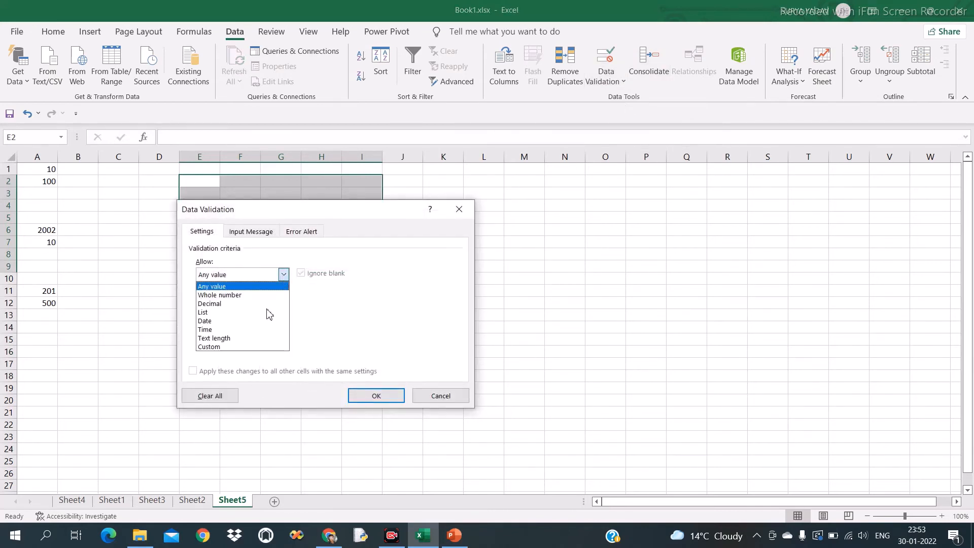
{"action": "left_click", "coordinate": [241, 339]}
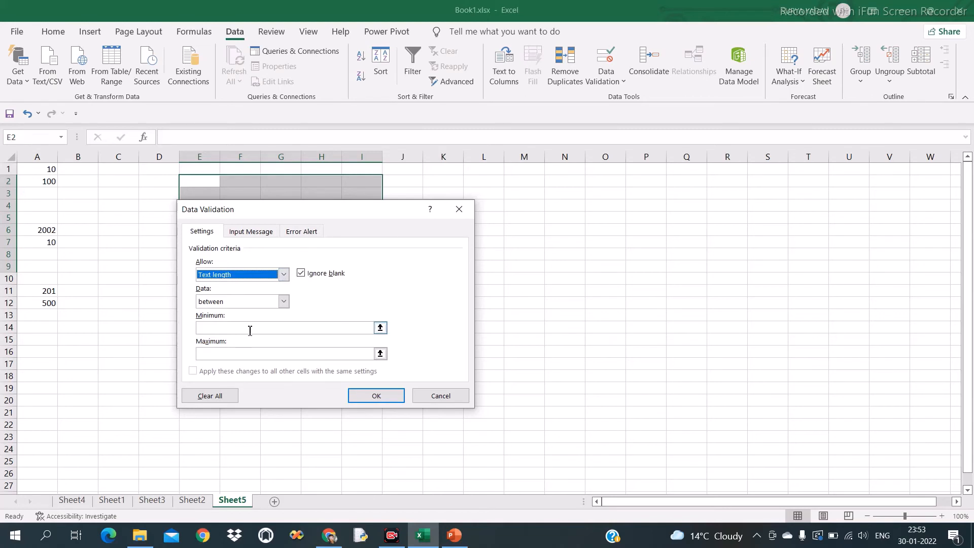
{"action": "left_click", "coordinate": [249, 329]}
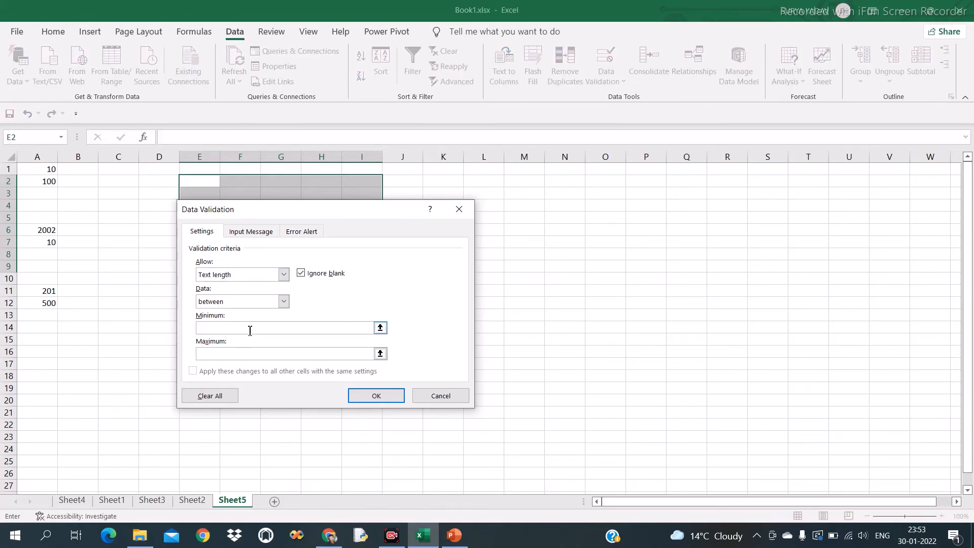
{"action": "type", "text": "5"}
{"action": "key", "text": "Tab"}
{"action": "left_click", "coordinate": [275, 354]}
{"action": "type", "text": "10"}
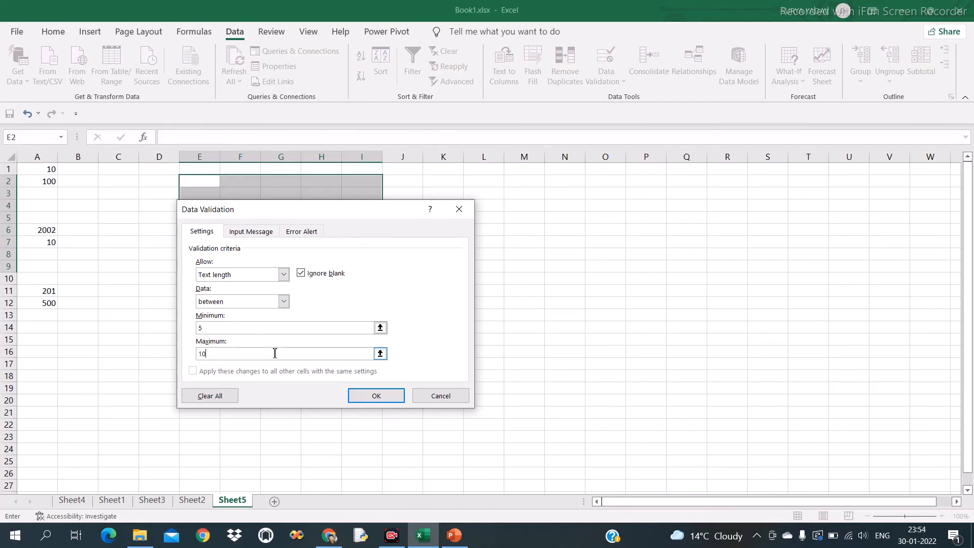
{"action": "left_click", "coordinate": [389, 398]}
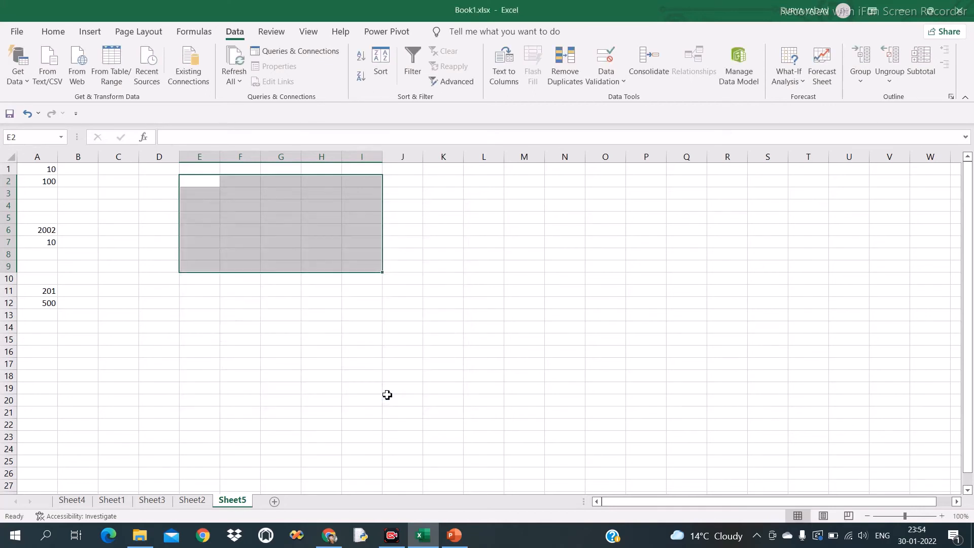
Try to enter the four-character text "hfsd" in cell E2 to test the rule, and cancel the entry
{"action": "left_click", "coordinate": [206, 186]}
{"action": "type", "text": "hfsd"}
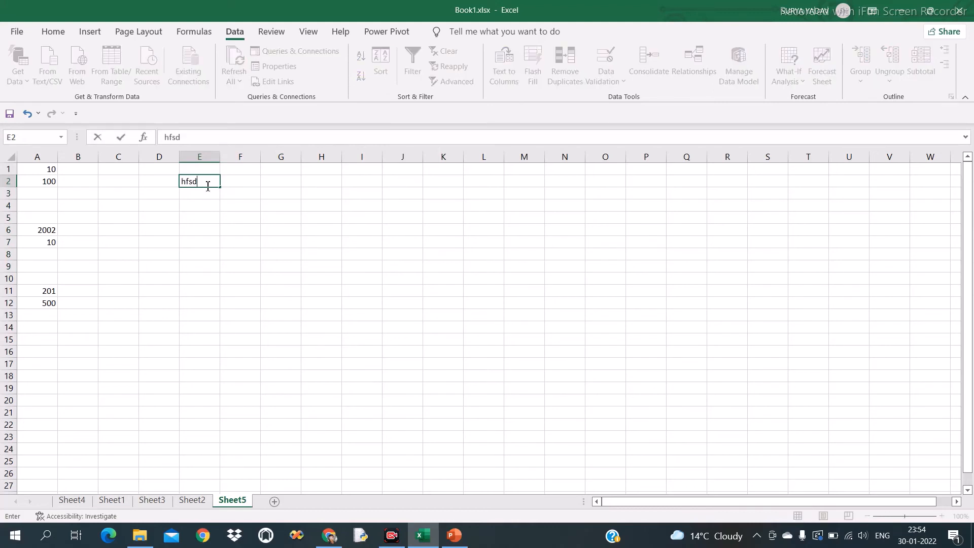
{"action": "key", "text": "Return"}
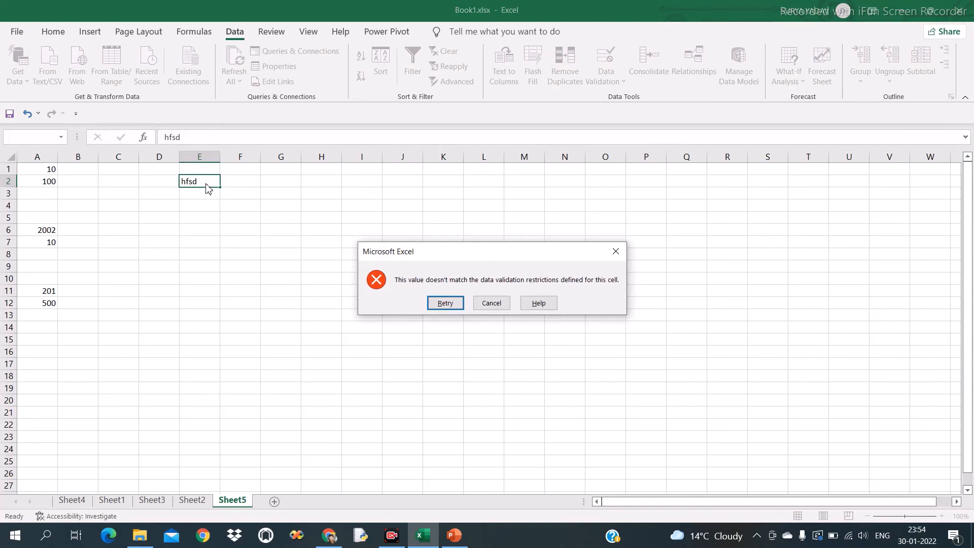
{"action": "left_click", "coordinate": [492, 305]}
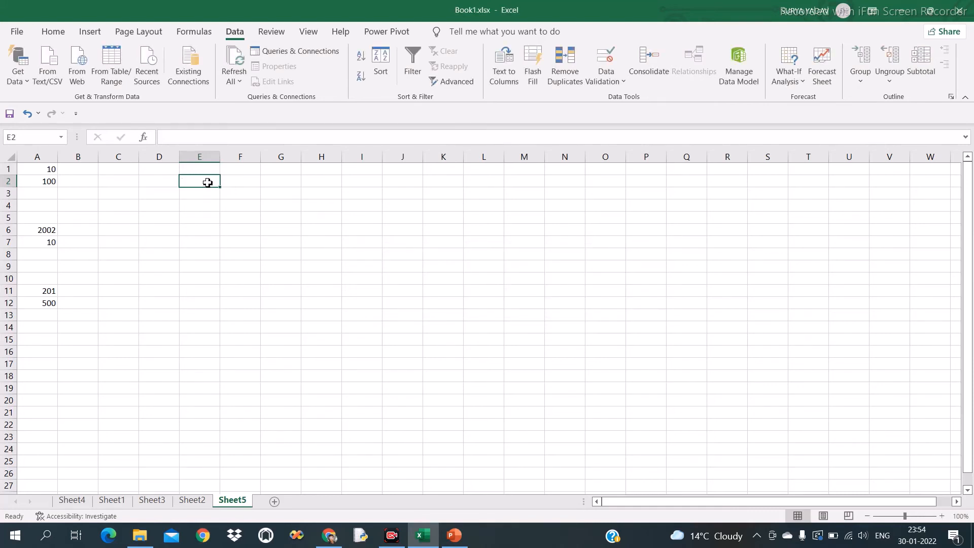
Enter "dfkldf" in cell E2, then try the overlong text "asjlfjdfsjdlfaskjf;jdsf" in cell E3 and cancel it
{"action": "type", "text": "dfkldf"}
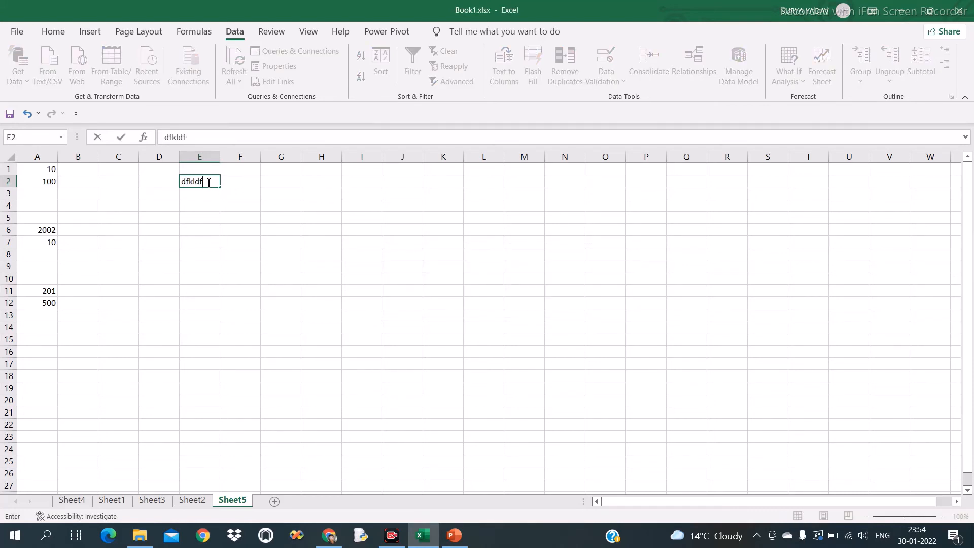
{"action": "key", "text": "Return"}
{"action": "type", "text": "asj"}
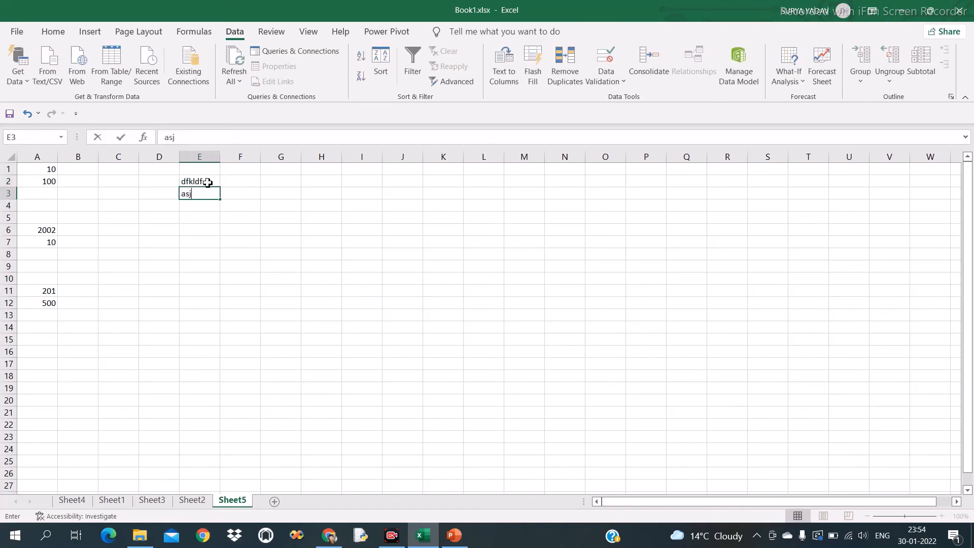
{"action": "type", "text": "lfjdfsjdlfaskjf;jdsf"}
{"action": "key", "text": "Return"}
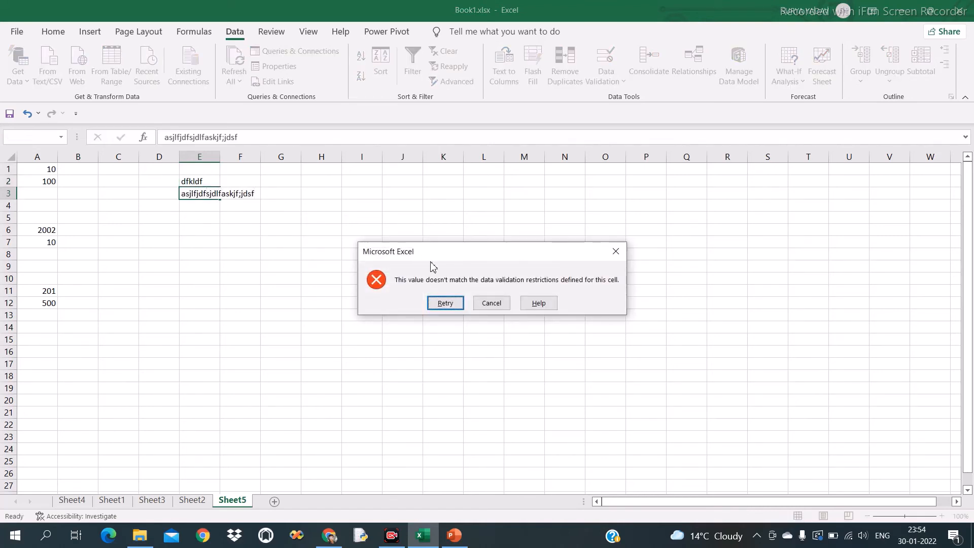
{"action": "left_click", "coordinate": [492, 304]}
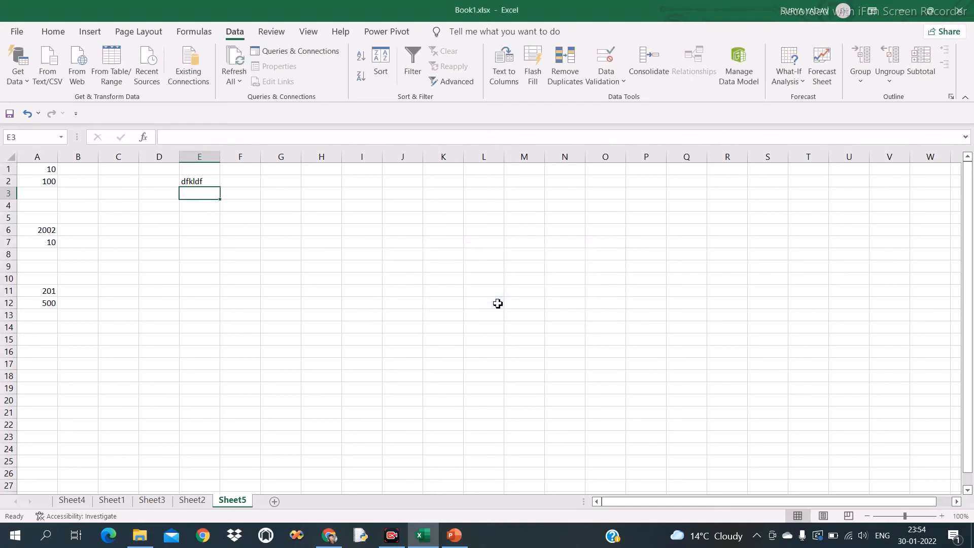
{"action": "left_click", "coordinate": [619, 81]}
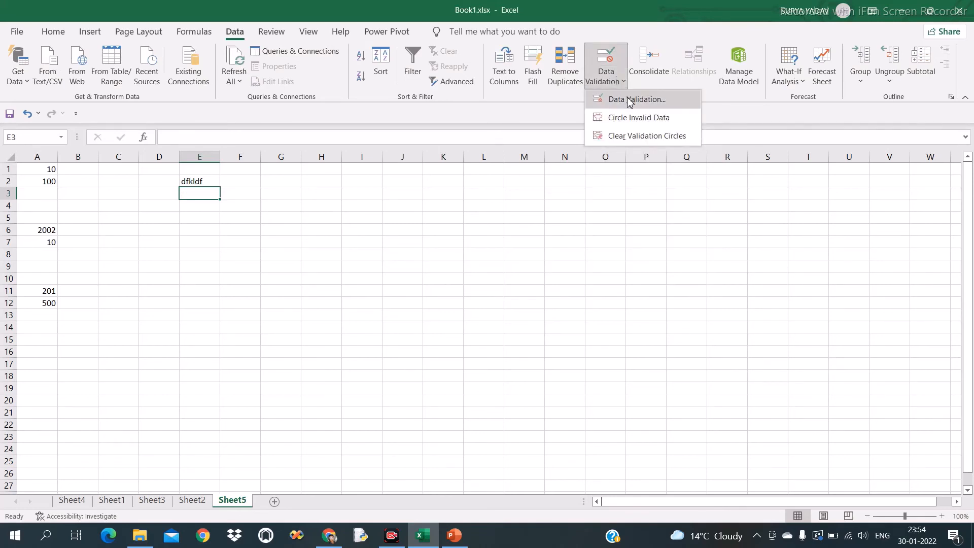
{"action": "left_click", "coordinate": [256, 362]}
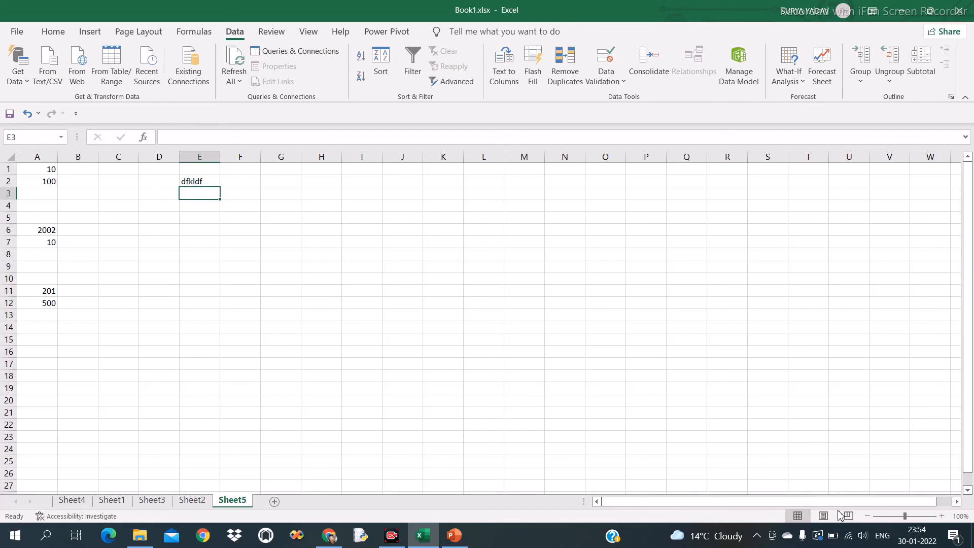
On Sheet1, add a list-type data validation rule with an in-cell dropdown to cell A17, using =$A$8:$A$11 as the source
{"action": "left_click", "coordinate": [112, 500]}
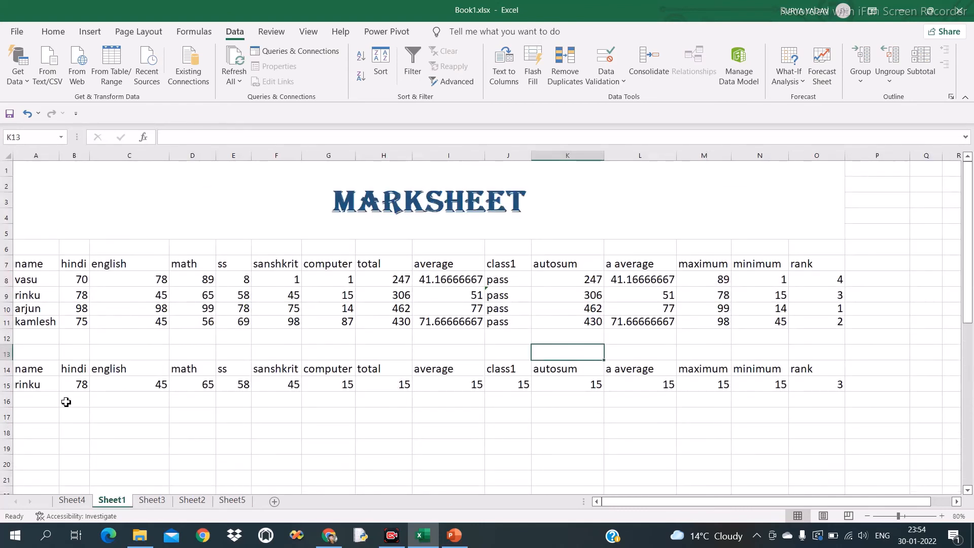
{"action": "left_click", "coordinate": [49, 387]}
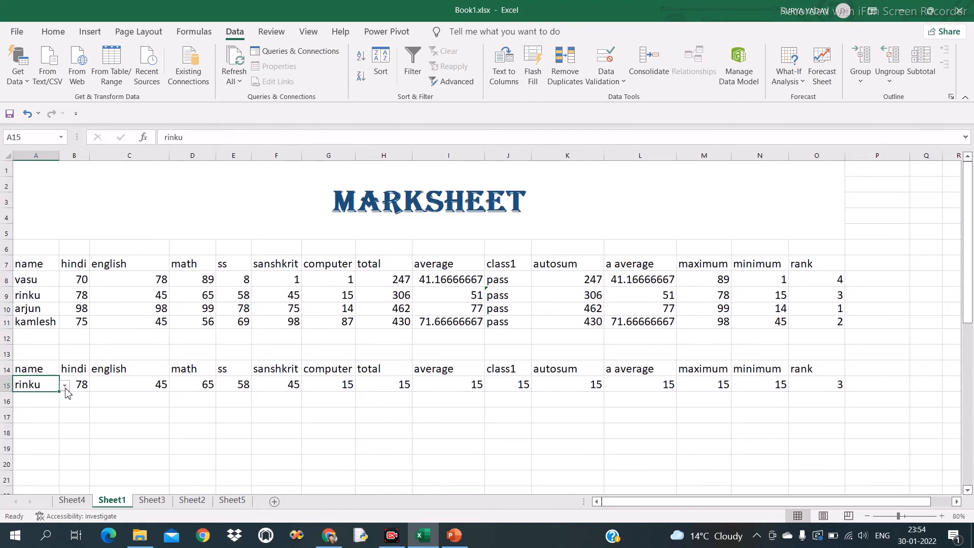
{"action": "left_click", "coordinate": [52, 414]}
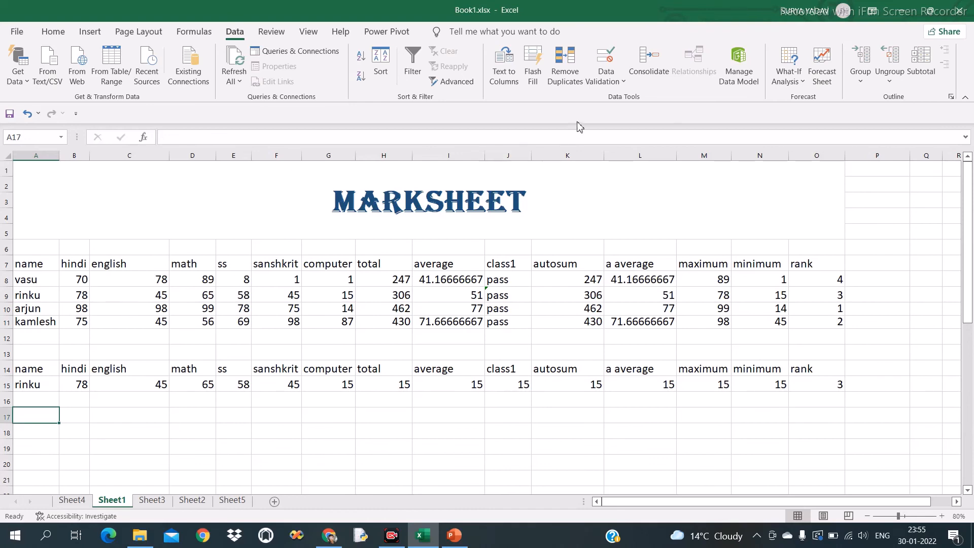
{"action": "left_click", "coordinate": [620, 82]}
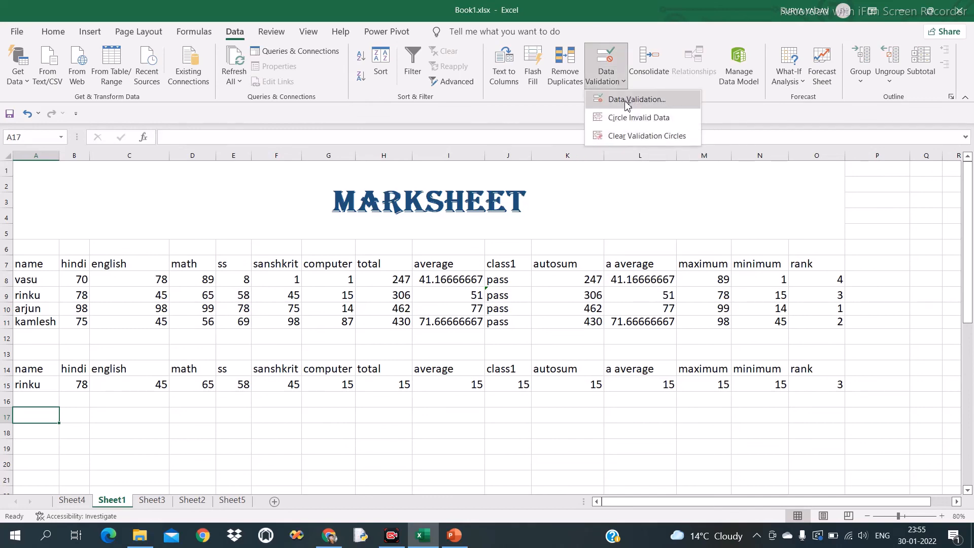
{"action": "left_click", "coordinate": [627, 100]}
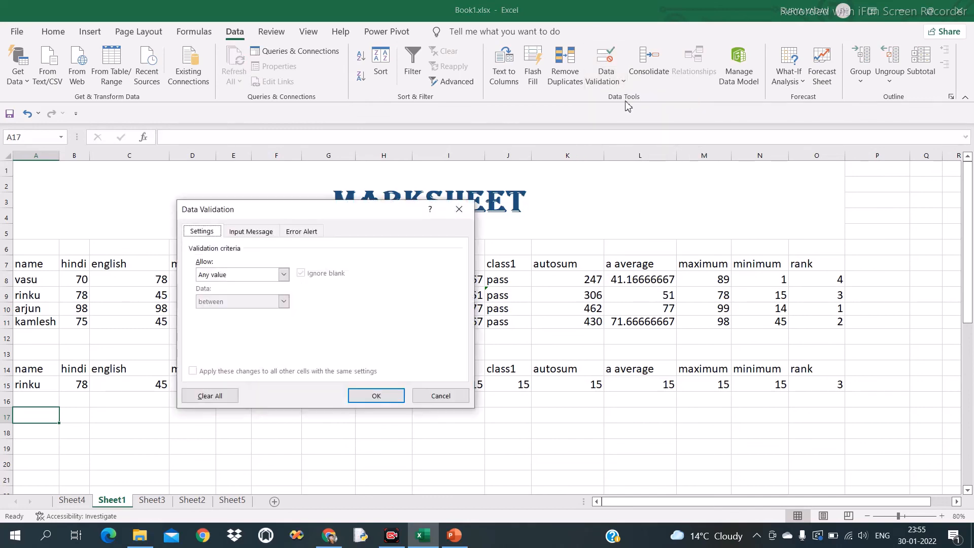
{"action": "left_click", "coordinate": [286, 275]}
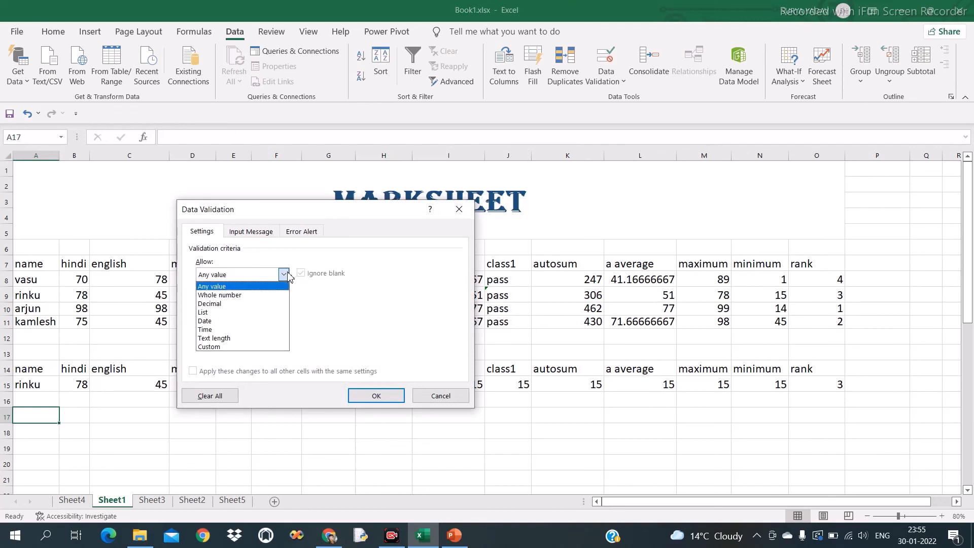
{"action": "left_click", "coordinate": [226, 313]}
{"action": "left_click", "coordinate": [229, 326]}
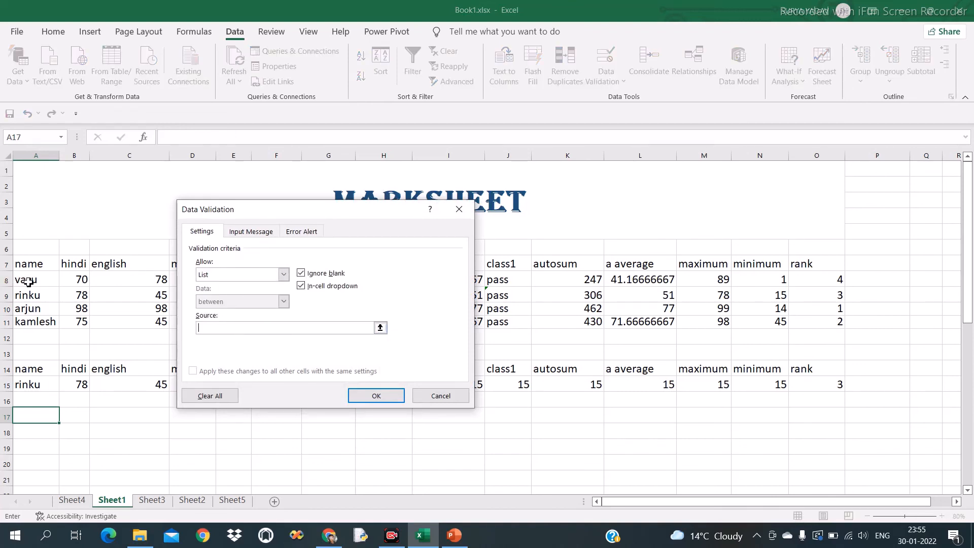
{"action": "left_click_drag", "start_coordinate": [28, 282], "coordinate": [31, 320]}
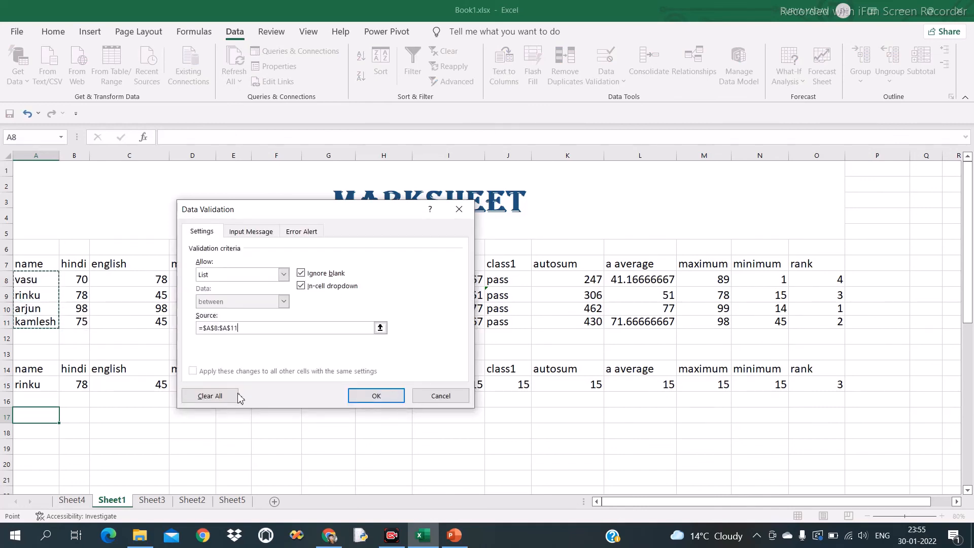
{"action": "left_click", "coordinate": [374, 396]}
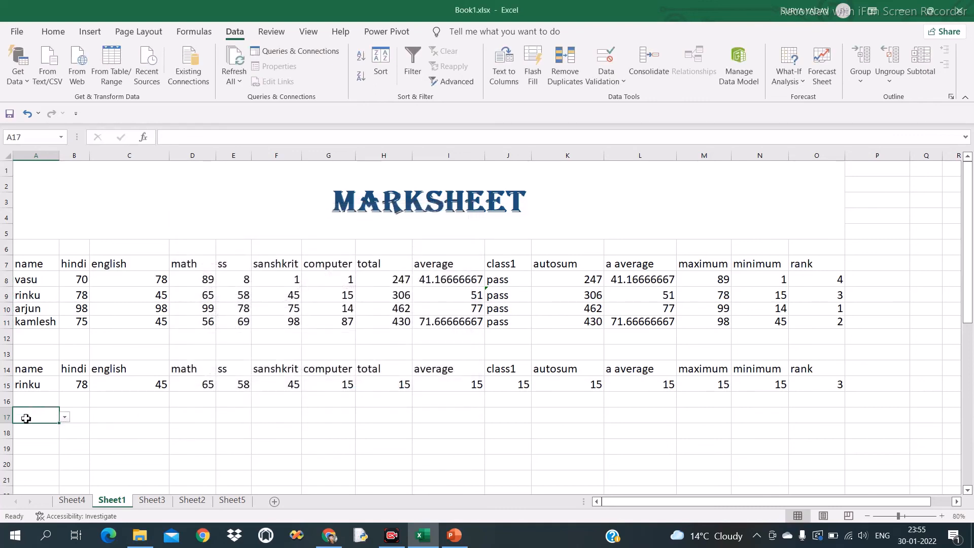
Test the drop-down in cell A17 by choosing the first listed name and replacing it with the third, keeping A17 selected
{"action": "left_click", "coordinate": [65, 418]}
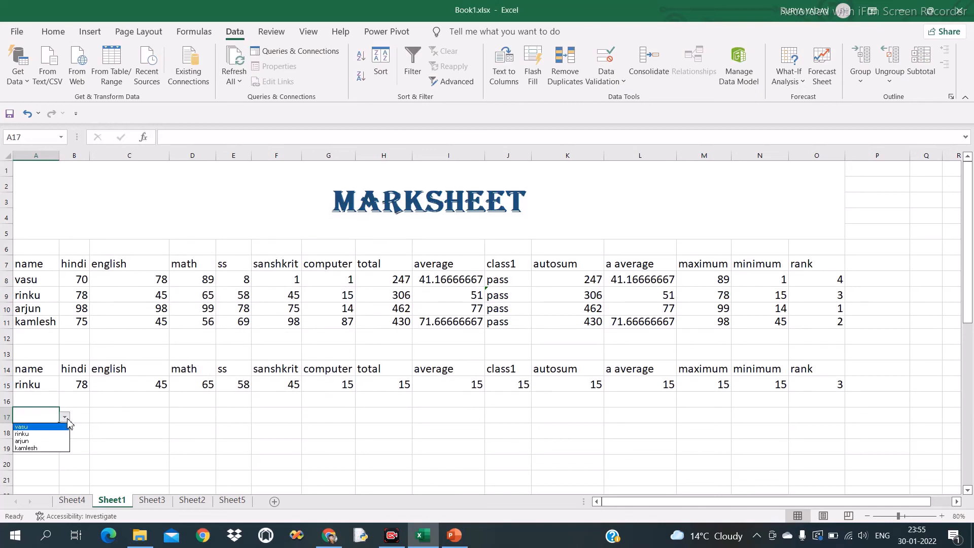
{"action": "left_click", "coordinate": [44, 427]}
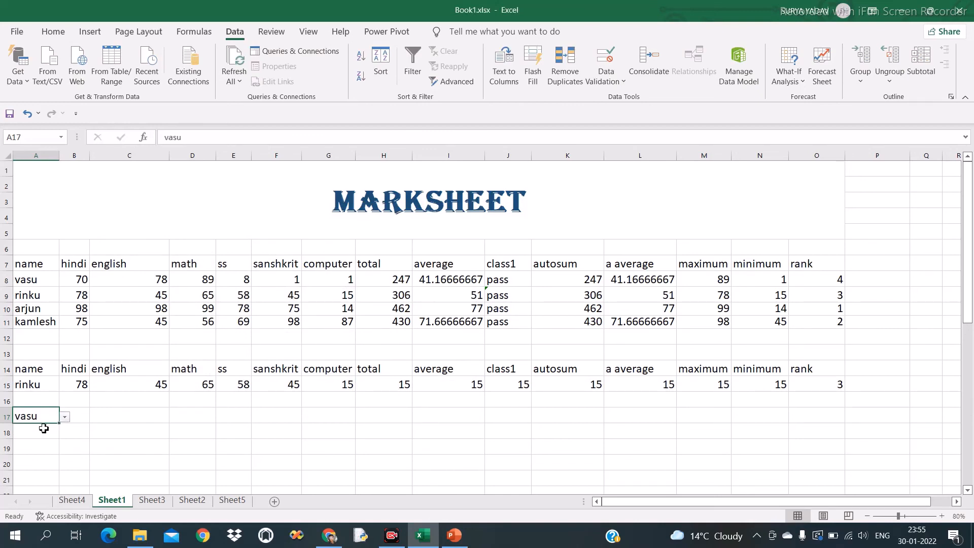
{"action": "left_click", "coordinate": [65, 417]}
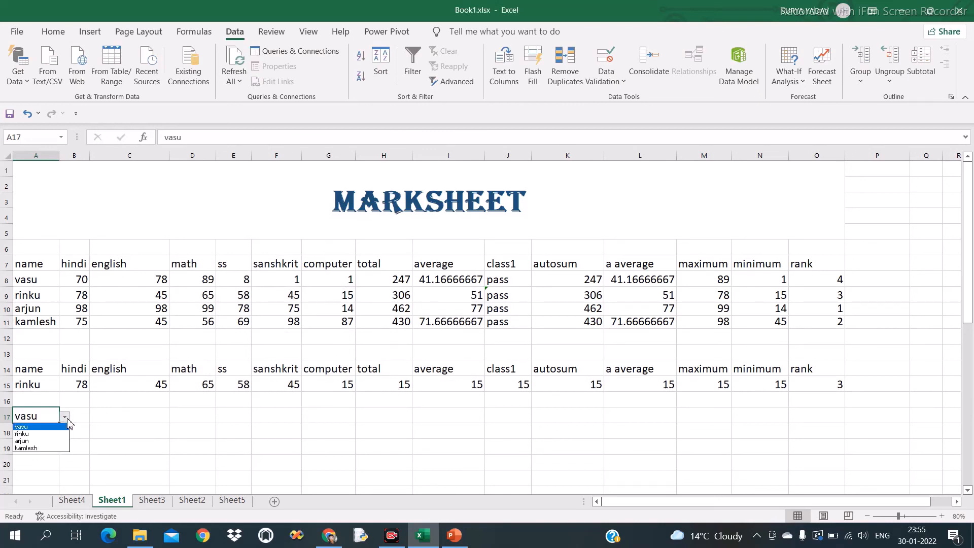
{"action": "left_click", "coordinate": [32, 442]}
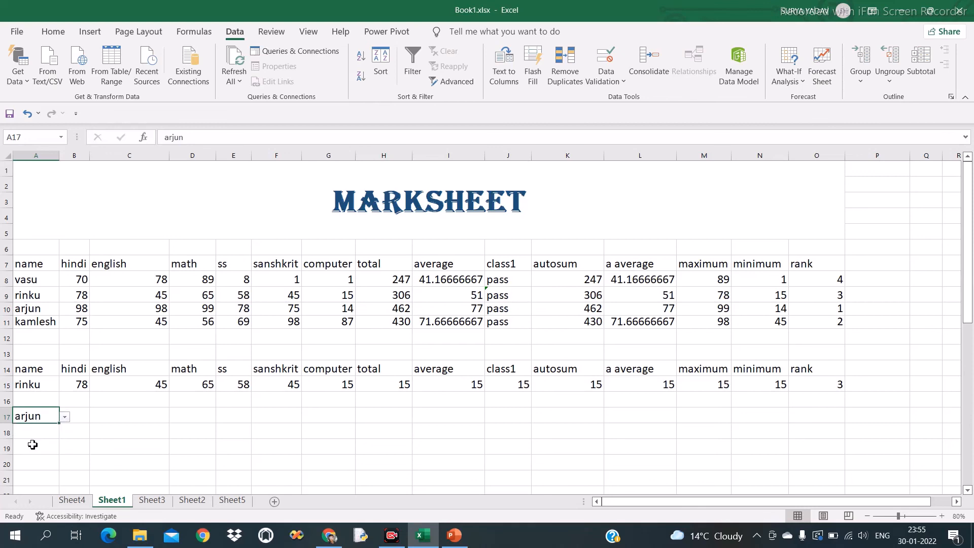
{"action": "left_click", "coordinate": [71, 417]}
{"action": "left_click", "coordinate": [42, 434]}
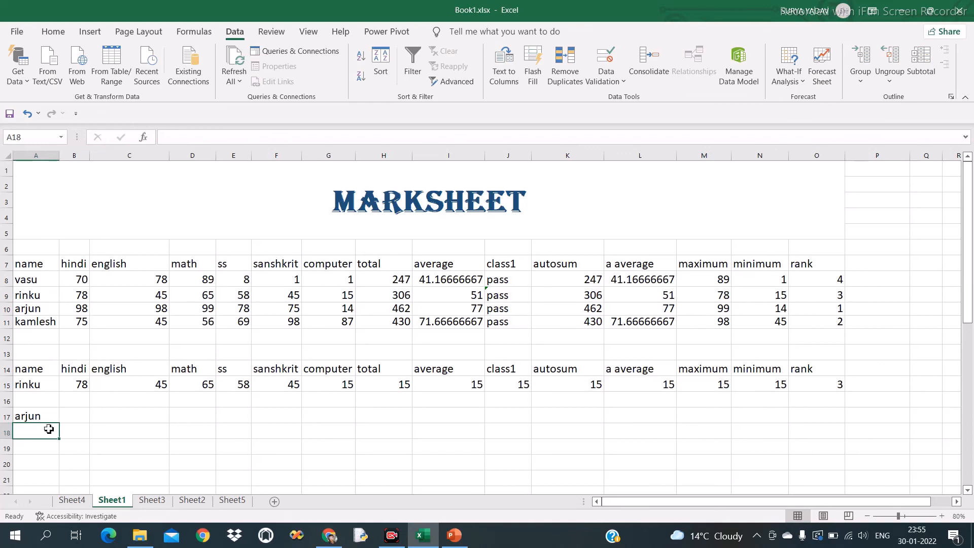
{"action": "left_click", "coordinate": [52, 421]}
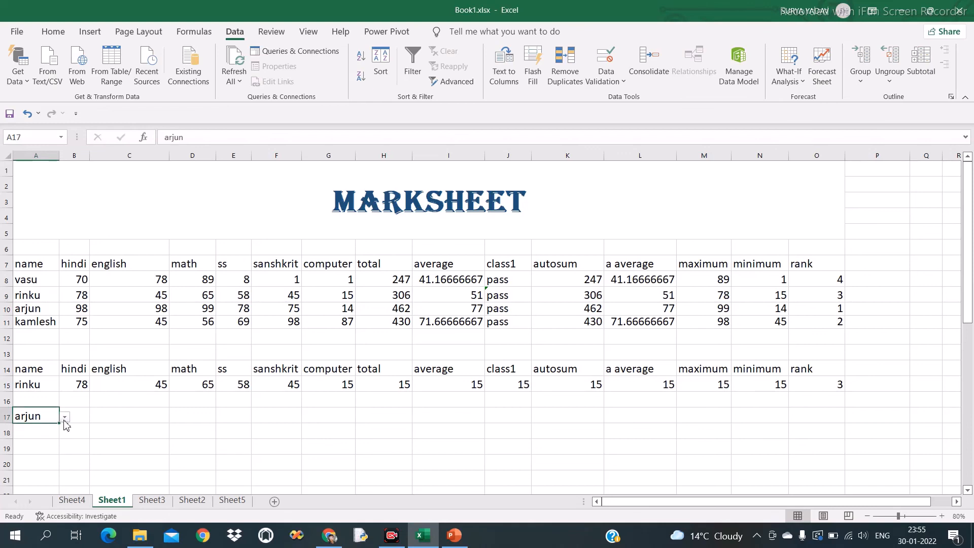